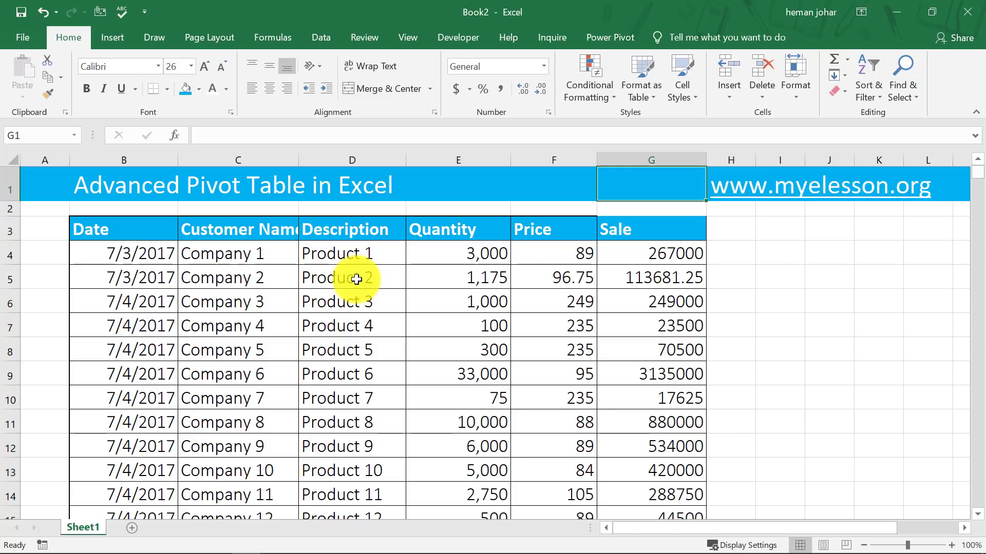
Step: Move through the sales table on Sheet1 to check it from the top row to the last row
key(Left)
key(Left)
key(Down)
key(Down)
key(Left)
key(Left)
key(Left)
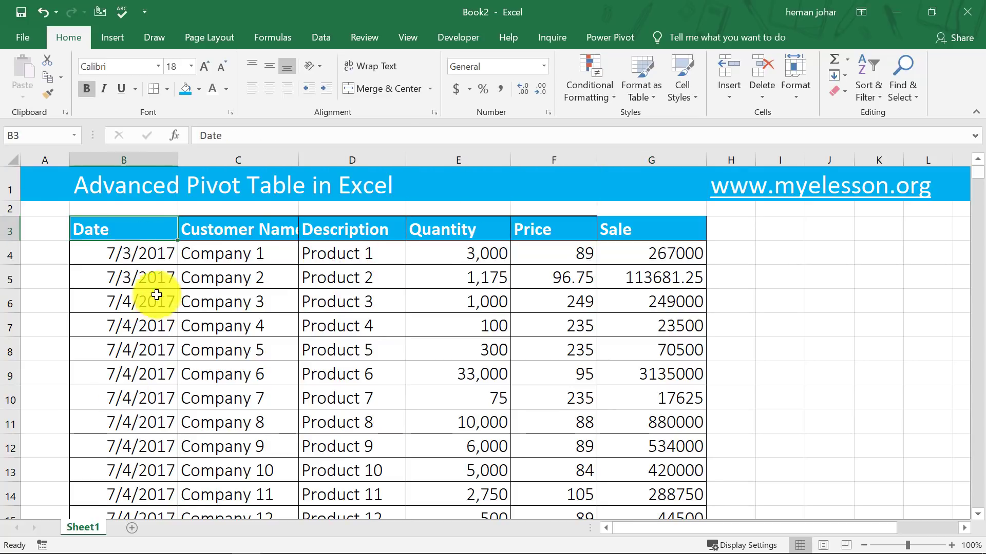
scroll(163, 292, down, 20)
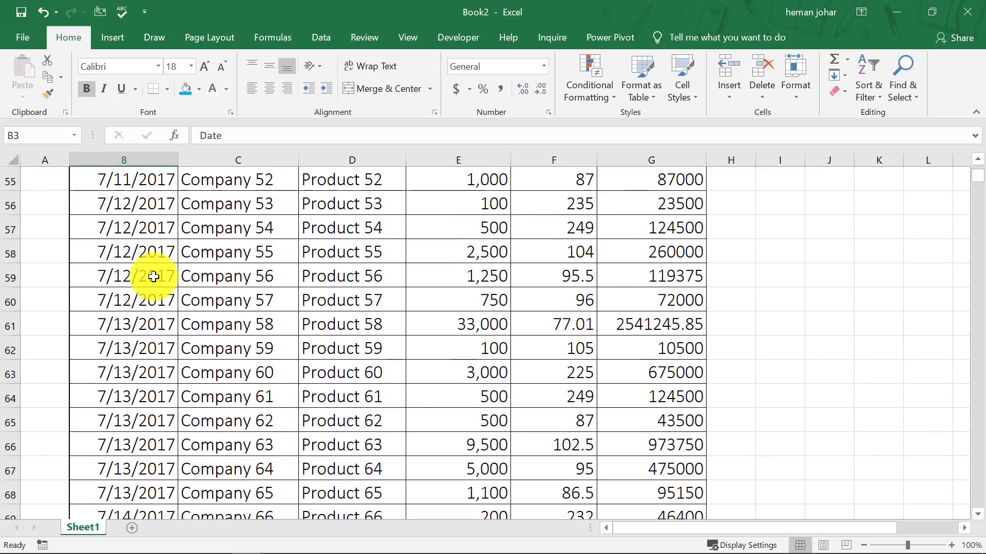
click(159, 273)
key(Right)
key(ctrl+Down)
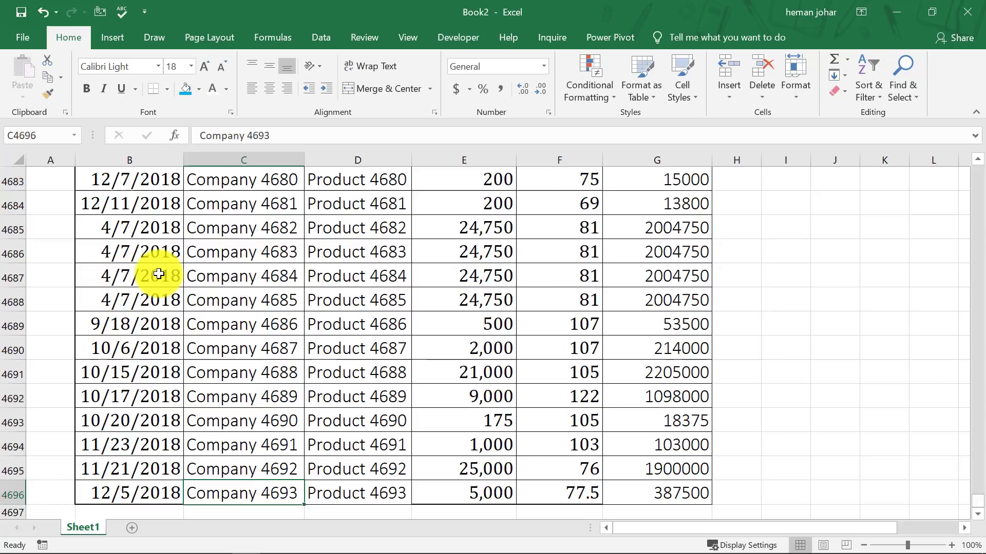
key(ctrl+Up)
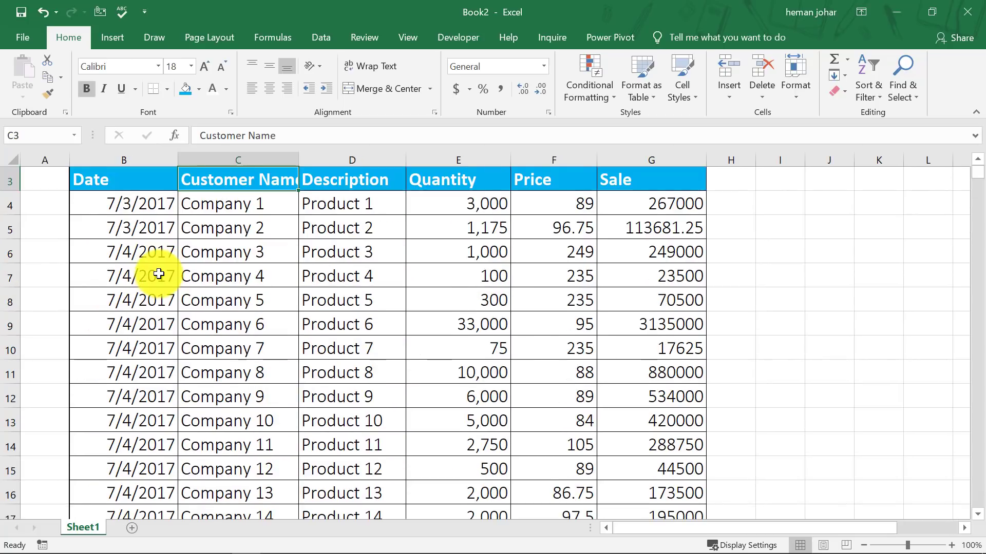
key(ctrl+Up)
key(Down)
key(Down)
key(Down)
key(Right)
key(Right)
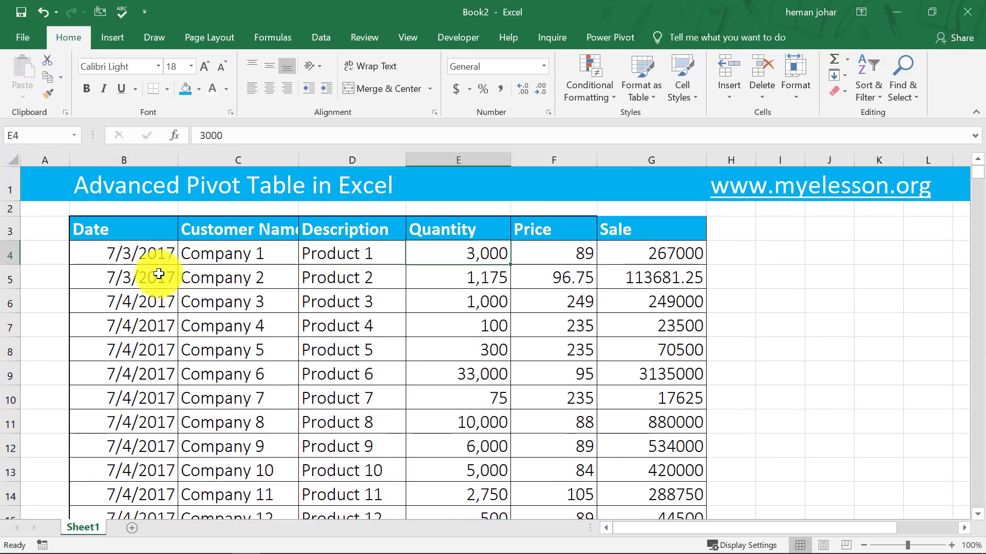
key(Left)
key(Left)
key(Left)
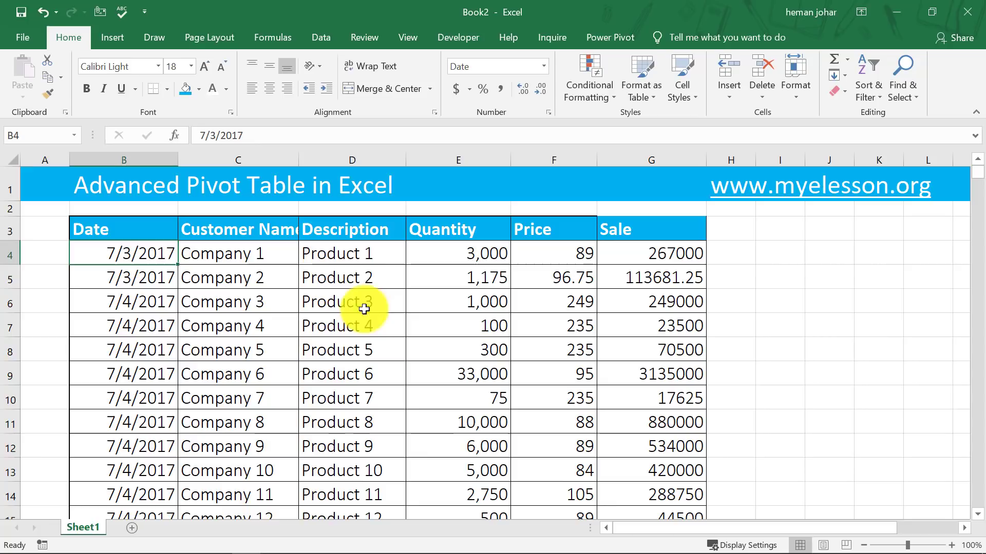
Step: Inspect the first row's Quantity and Price values and its Sale formula
click(482, 249)
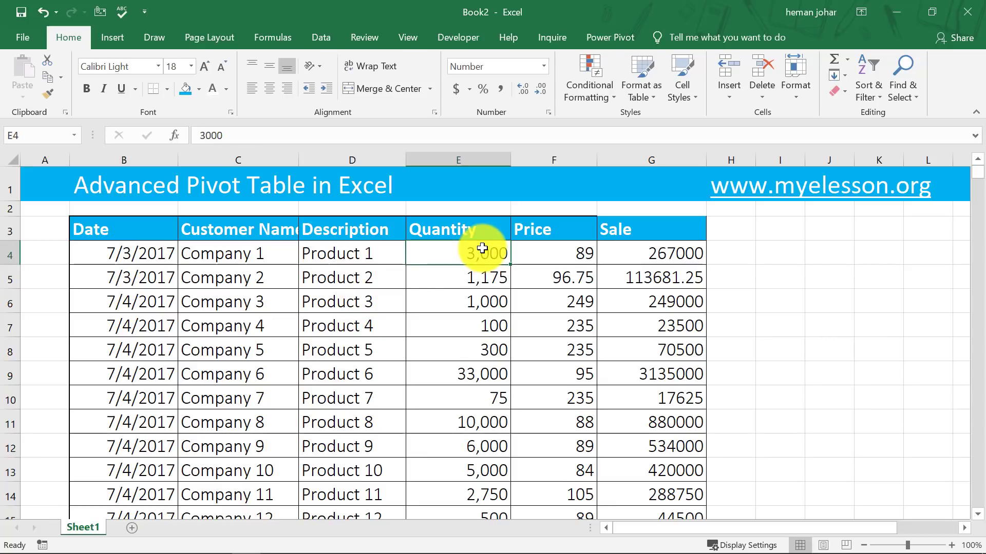
key(Right)
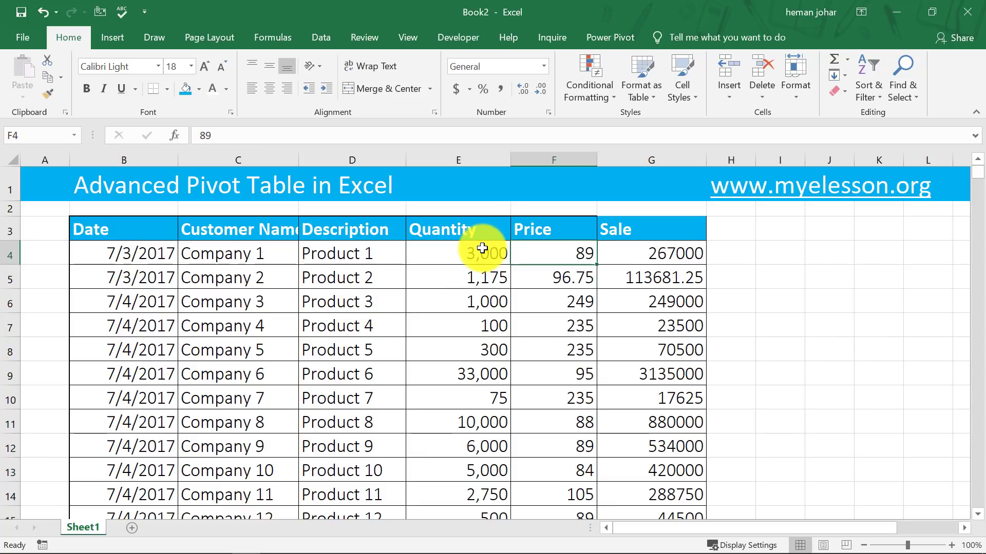
key(Right)
key(Left)
key(Left)
key(Left)
key(Left)
key(Left)
key(Left)
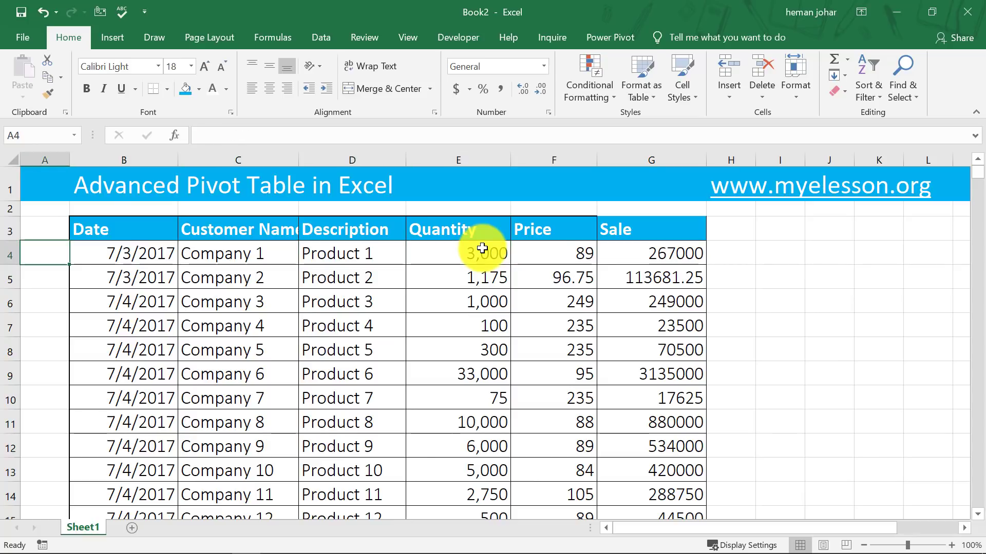
key(Right)
key(Right)
key(Right)
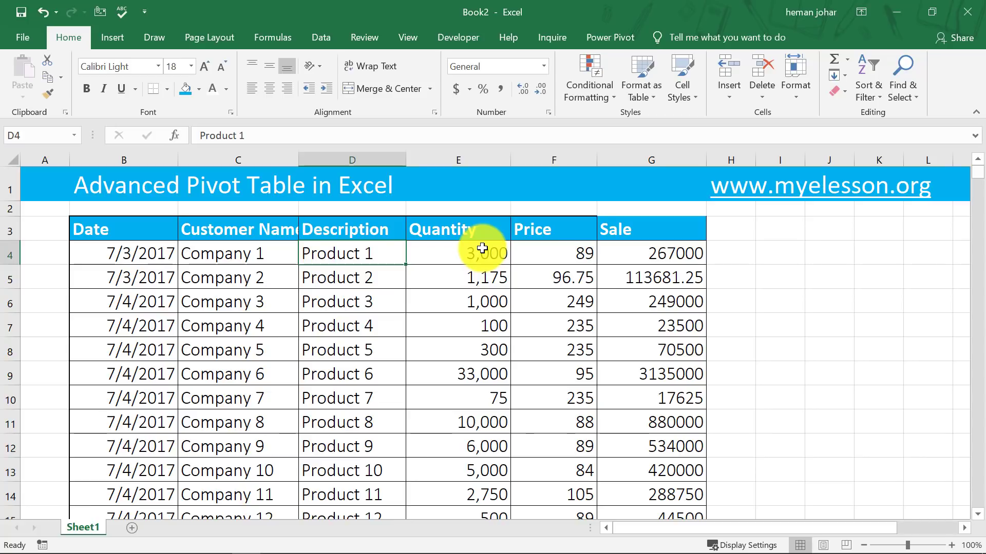
Step: Insert a PivotTable from Sheet1!$B$3:$G$4696 on a new worksheet
click(378, 293)
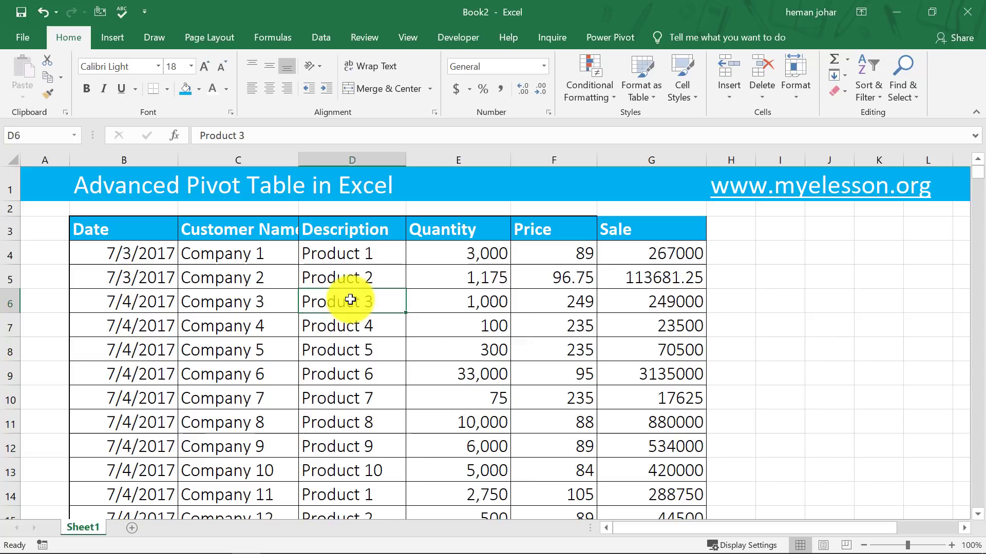
click(113, 35)
click(34, 68)
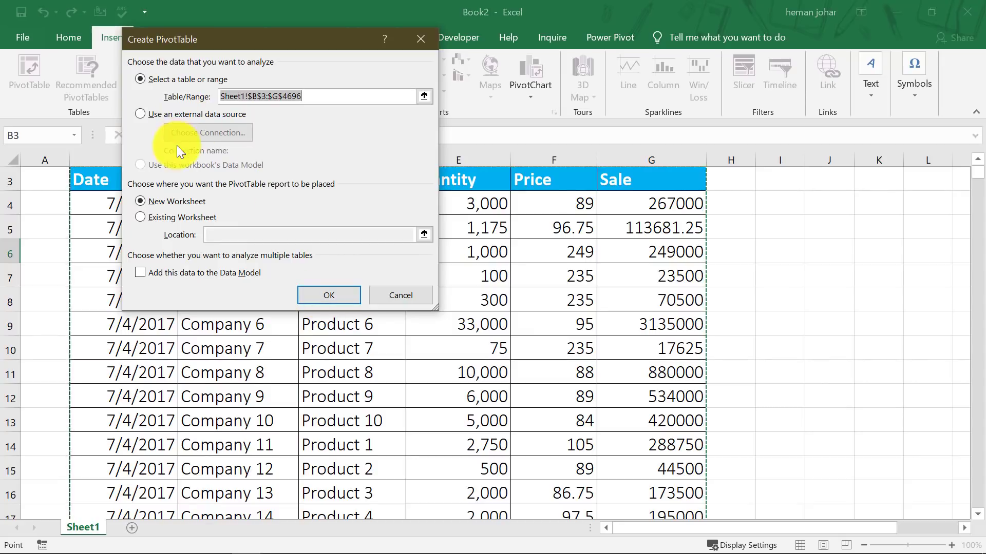
click(319, 294)
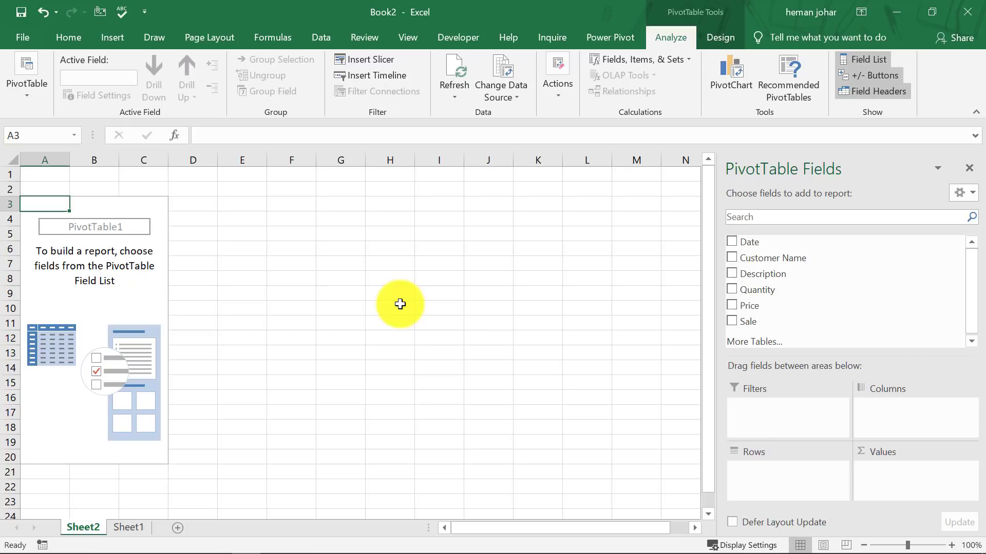
Step: Add Customer Name and Sale, then put Date in Rows so it auto-groups into Years and Quarters
click(731, 256)
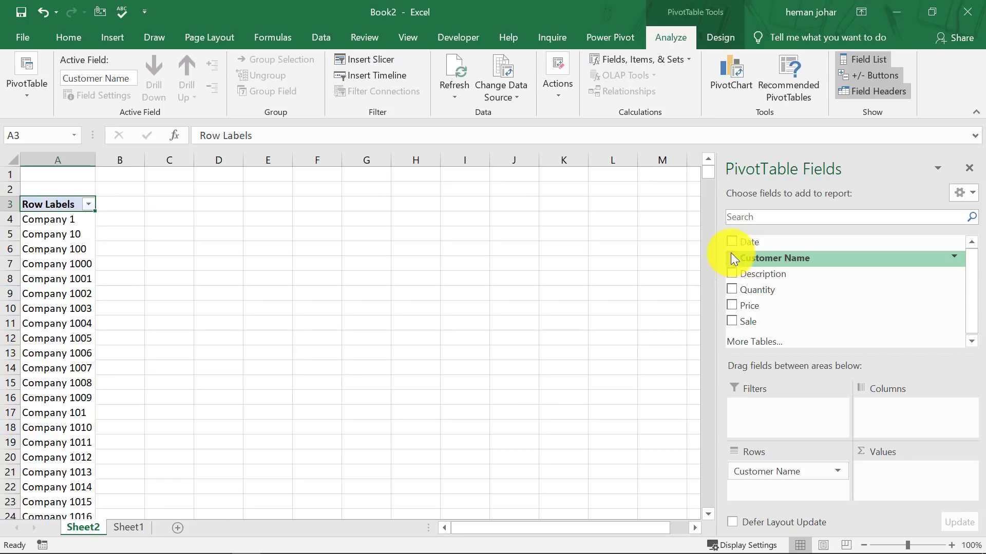
click(732, 321)
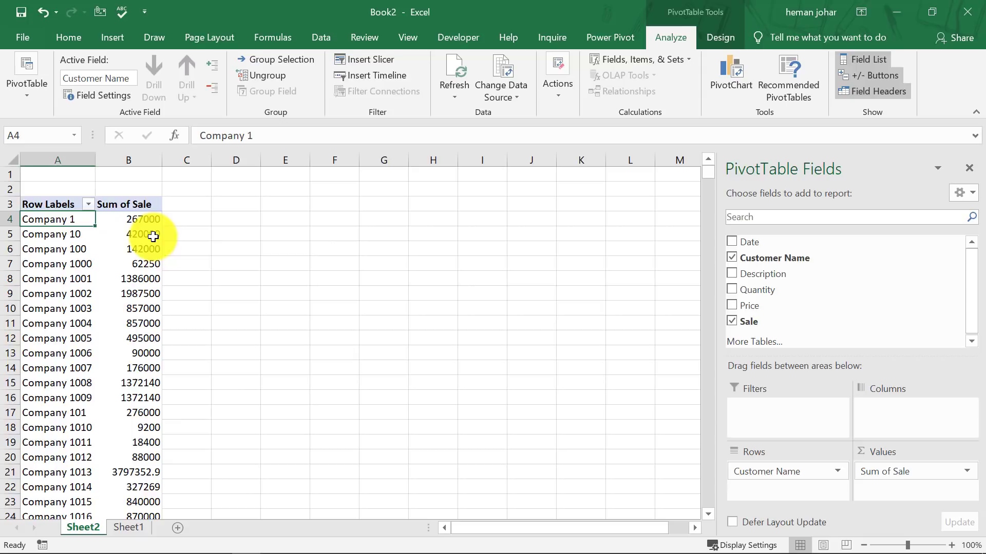
mouse_move(153, 237)
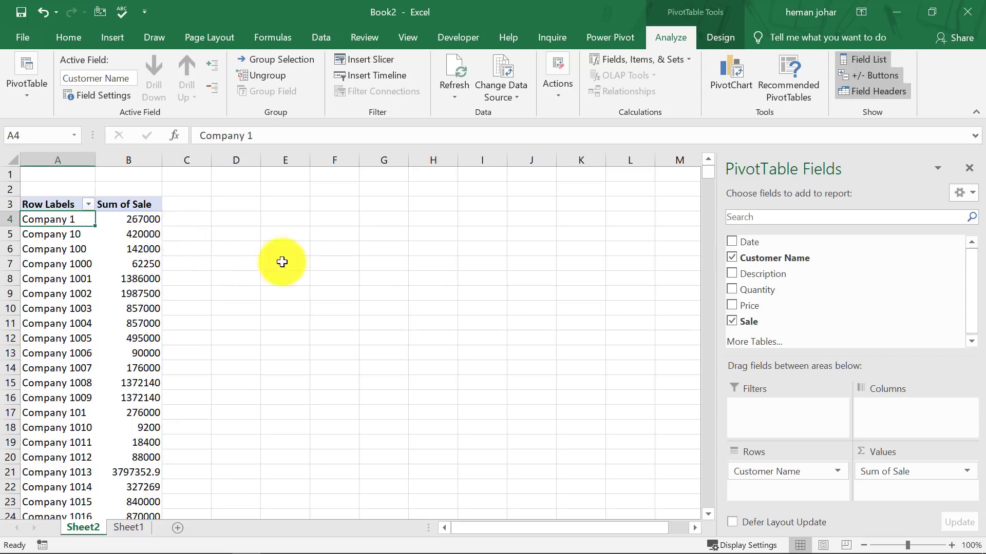
drag(735, 242, 746, 464)
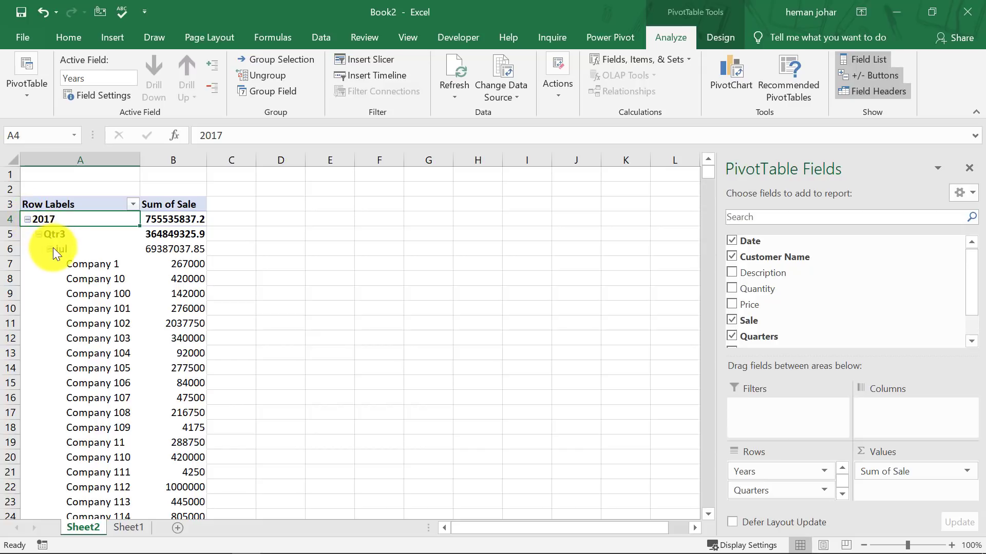
Step: Ungroup the 2017 year and quarter date grouping in the pivot rows
scroll(77, 279, down, 6)
scroll(77, 318, down, 15)
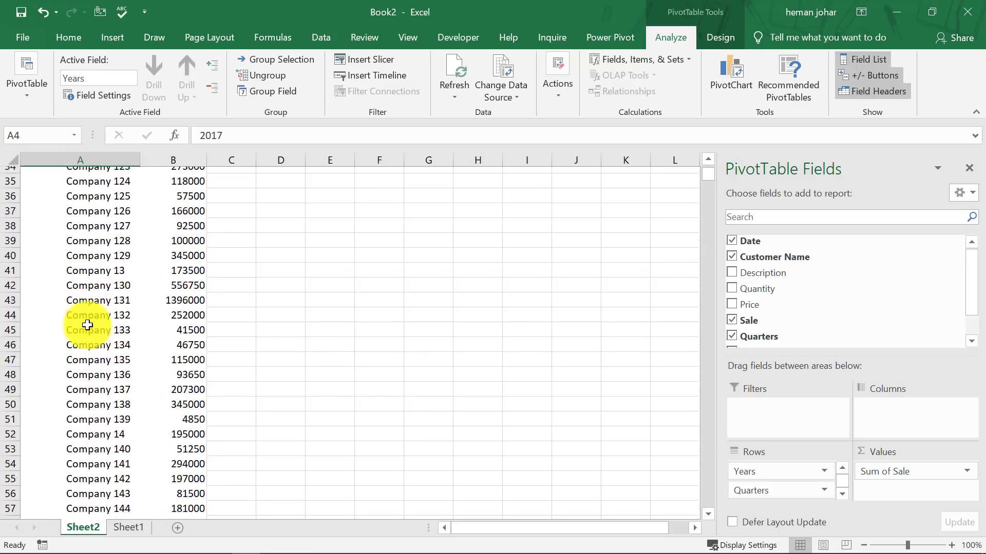
scroll(85, 324, up, 18)
scroll(87, 324, up, 3)
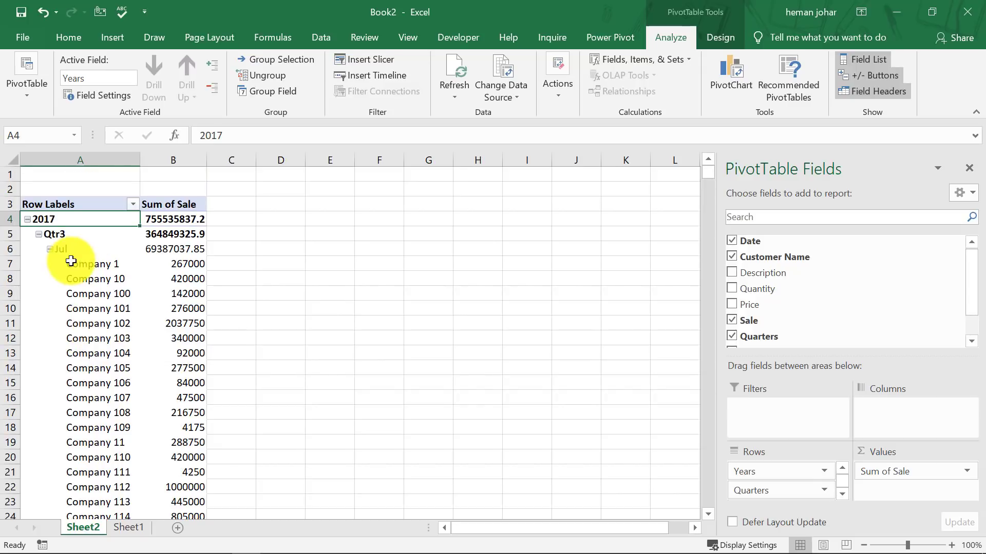
right_click(31, 220)
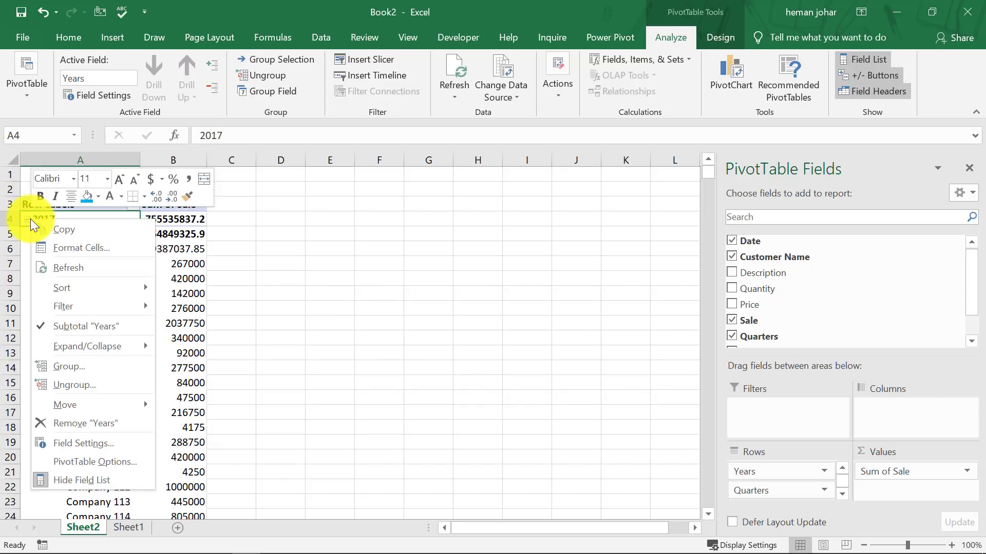
click(301, 235)
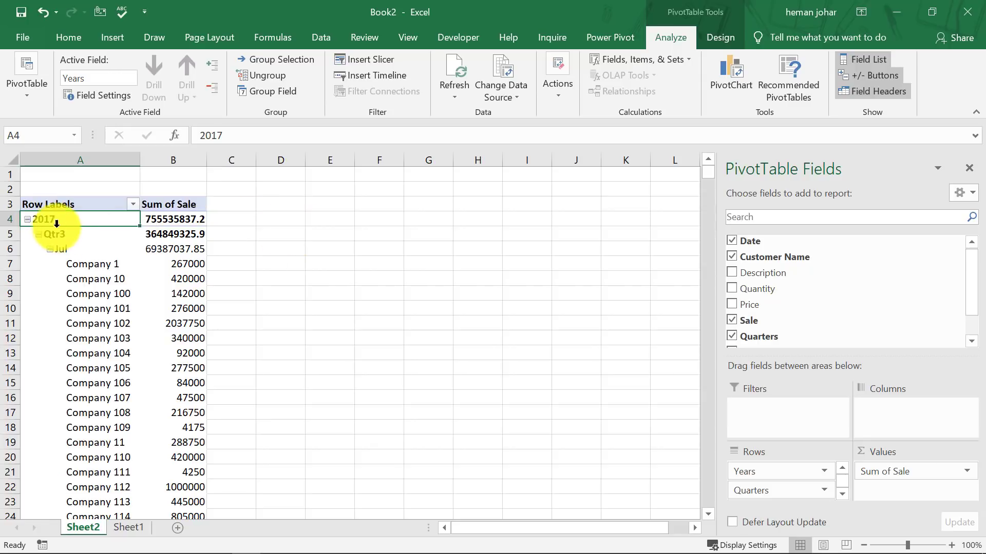
right_click(27, 218)
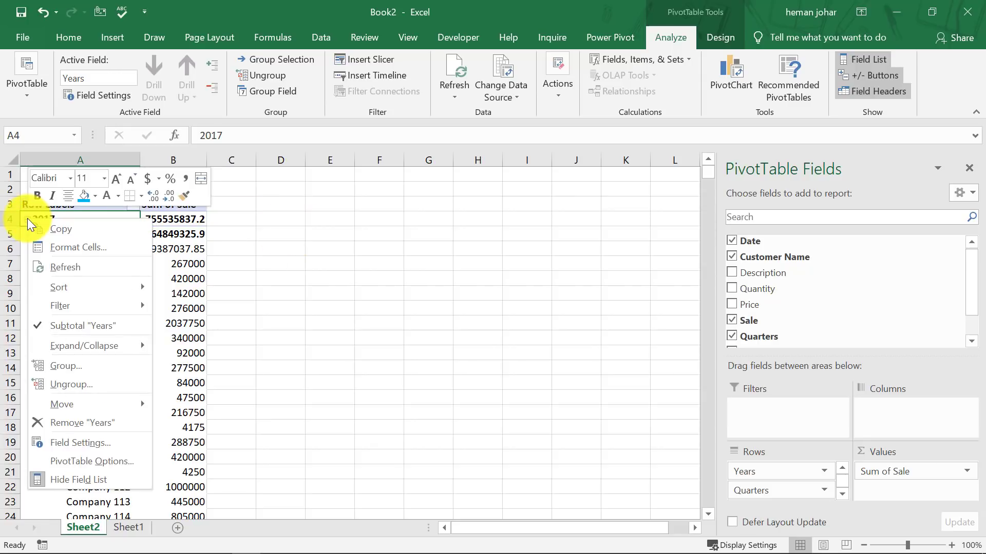
click(65, 386)
Step: Return to the pivot's first row label and review the individual-date rows
click(275, 274)
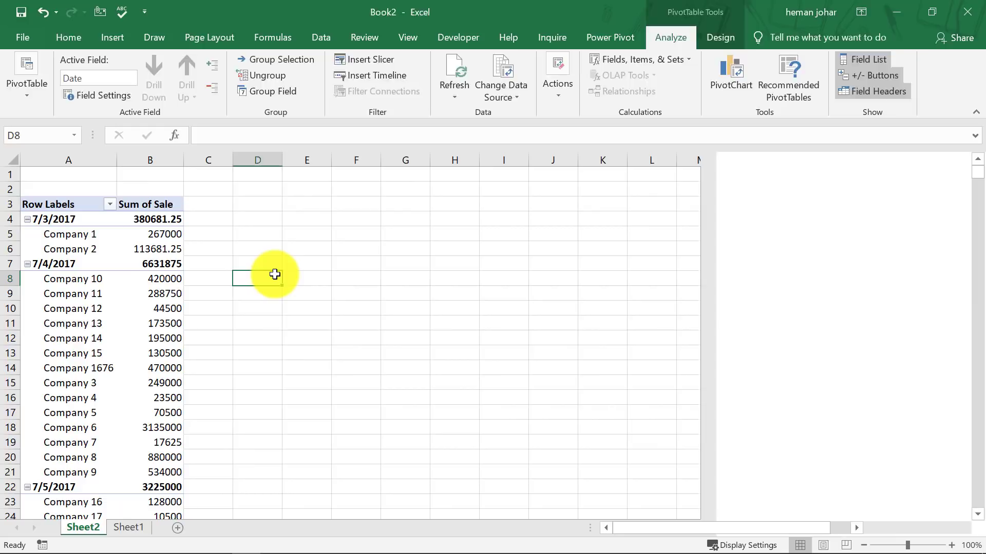
key(Home)
key(Up)
key(Up)
key(Up)
key(Up)
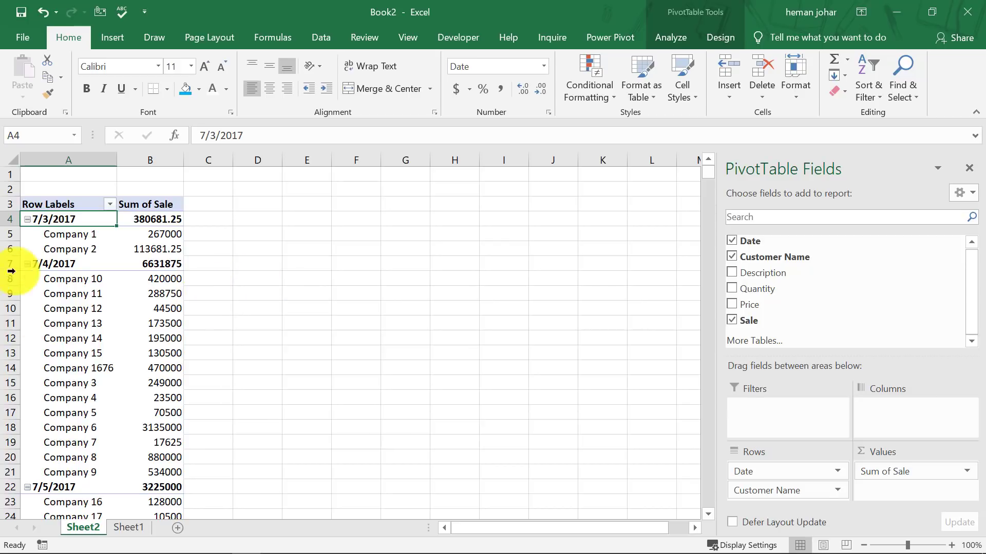
scroll(64, 308, down, 6)
scroll(68, 312, down, 4)
scroll(72, 314, up, 10)
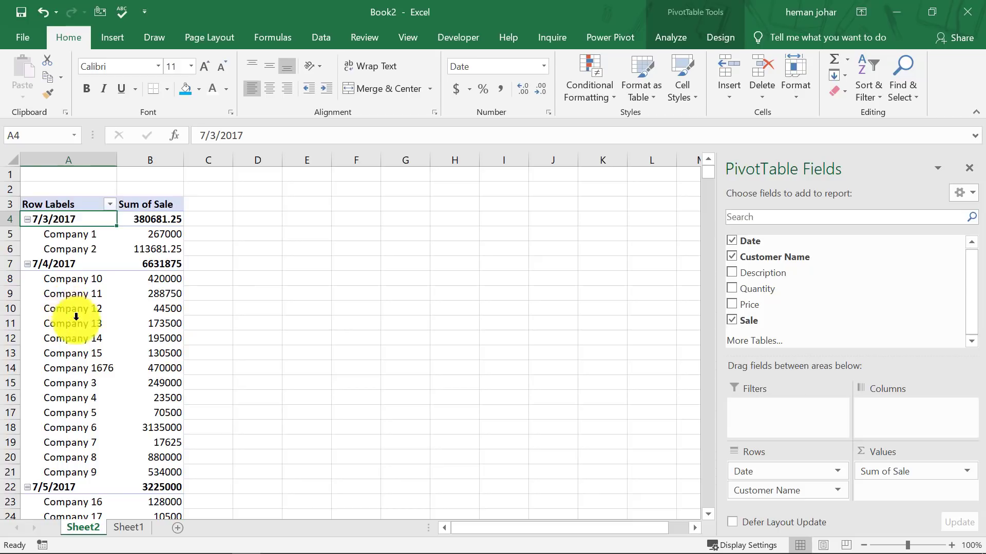
Step: Choose Months and Years in the Grouping dialog for the pivot's sale dates
right_click(23, 220)
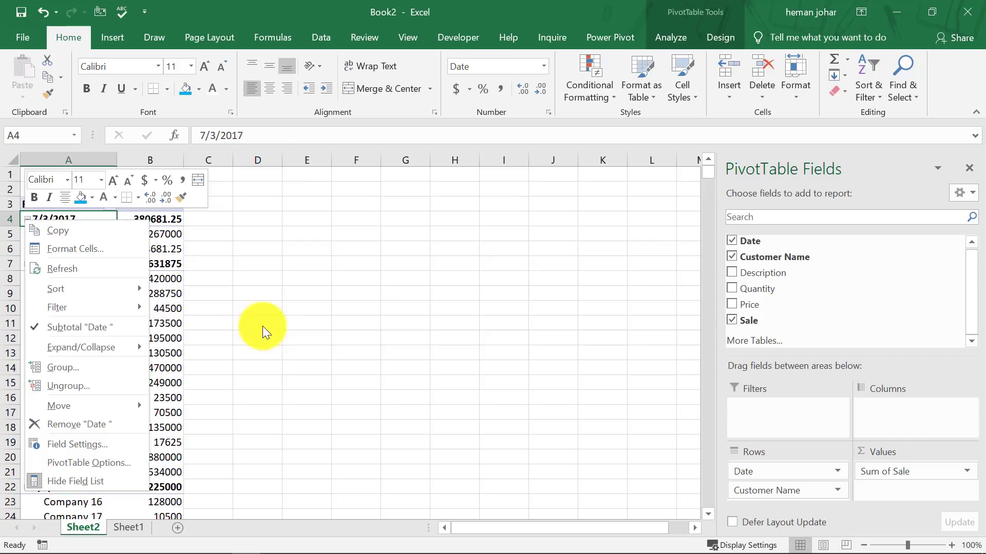
key(Escape)
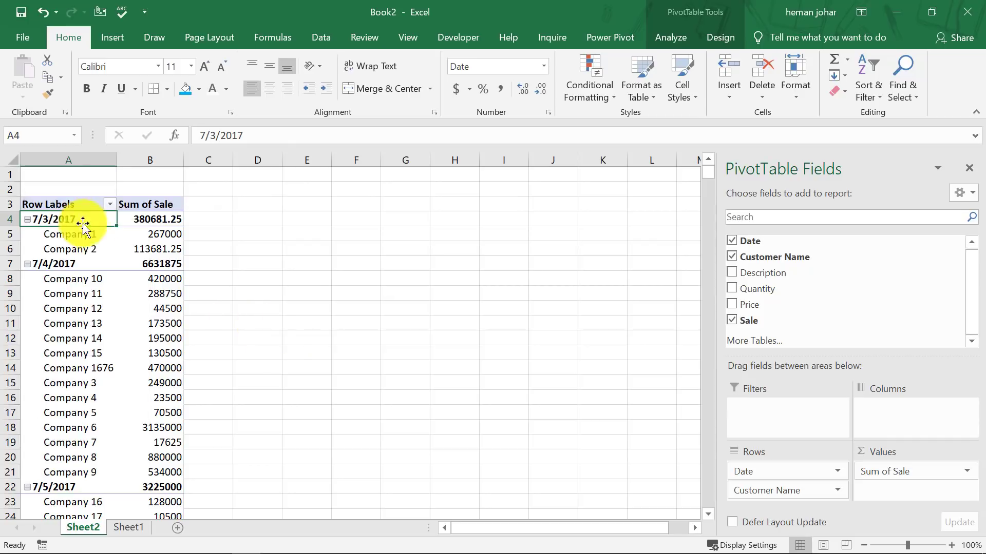
right_click(30, 220)
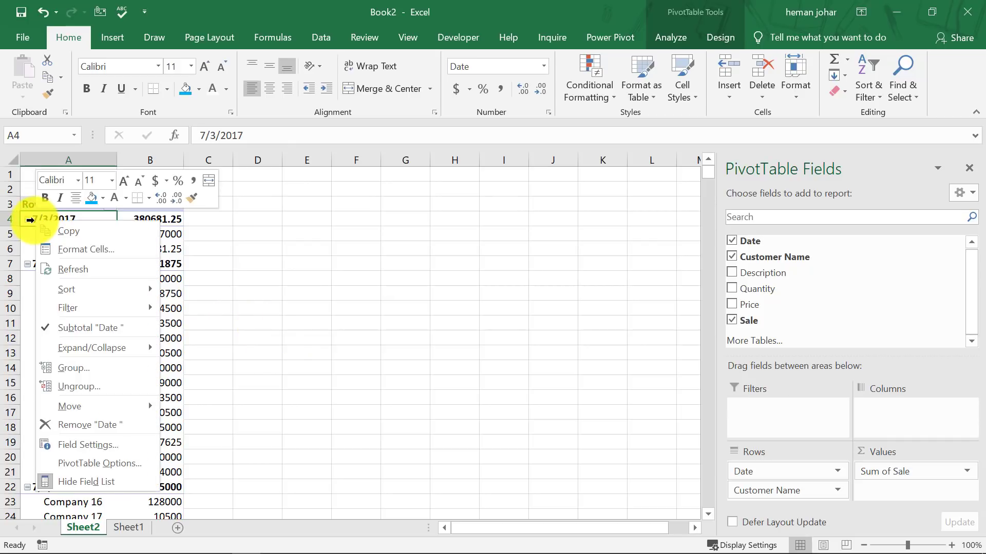
click(70, 370)
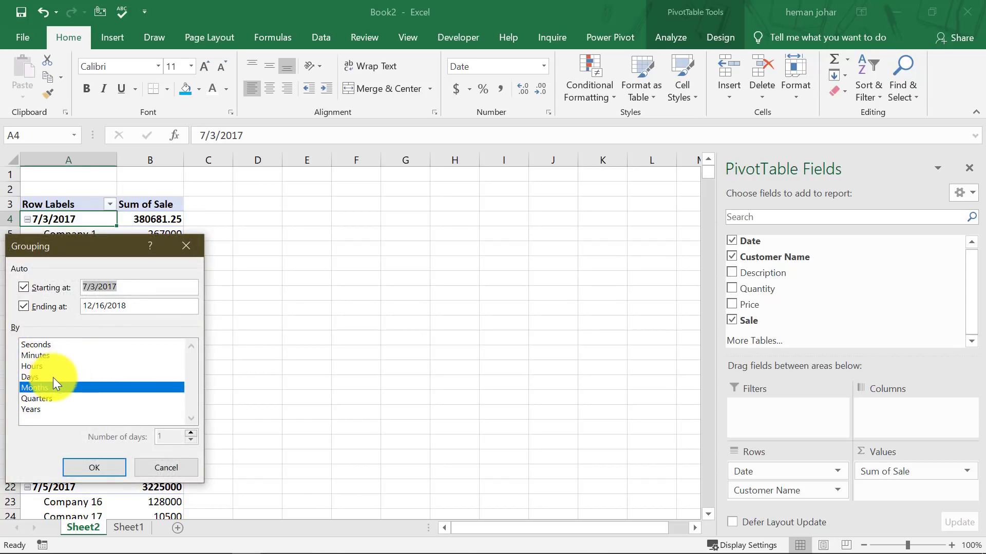
click(36, 411)
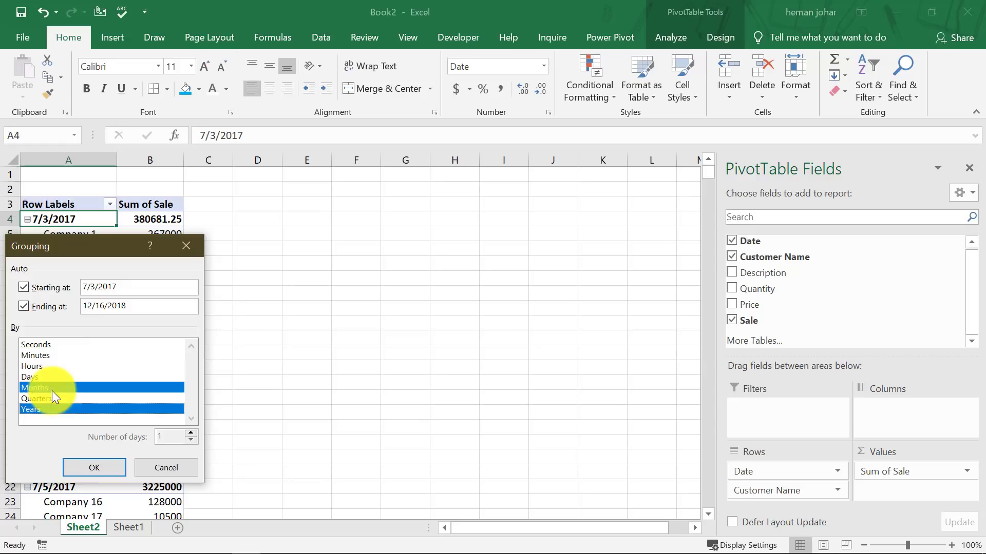
Step: Apply the Months and Years grouping to the pivot dates
click(88, 464)
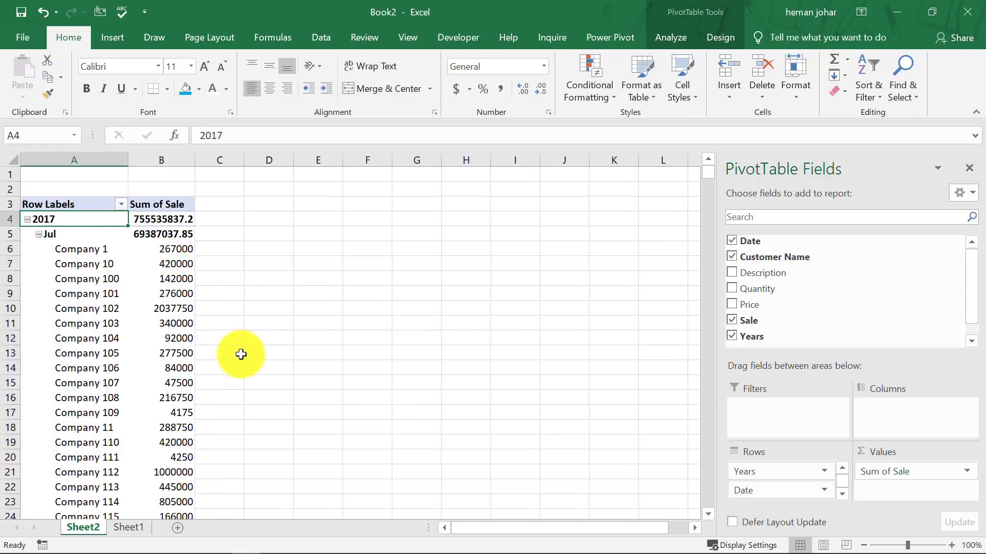
click(267, 352)
click(86, 269)
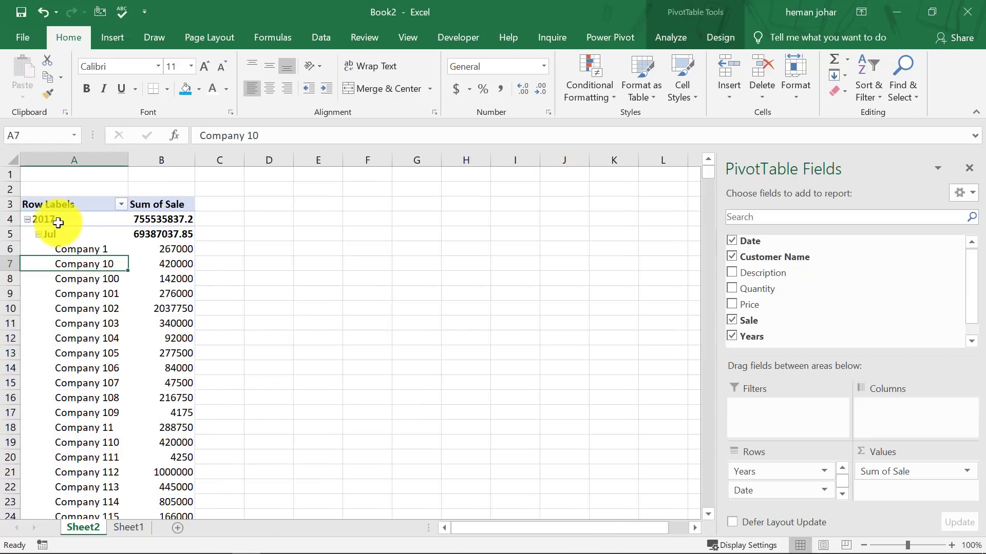
Step: Collapse 2017 and 2018, then re-expand 2018 to show Jan and its companies
click(30, 219)
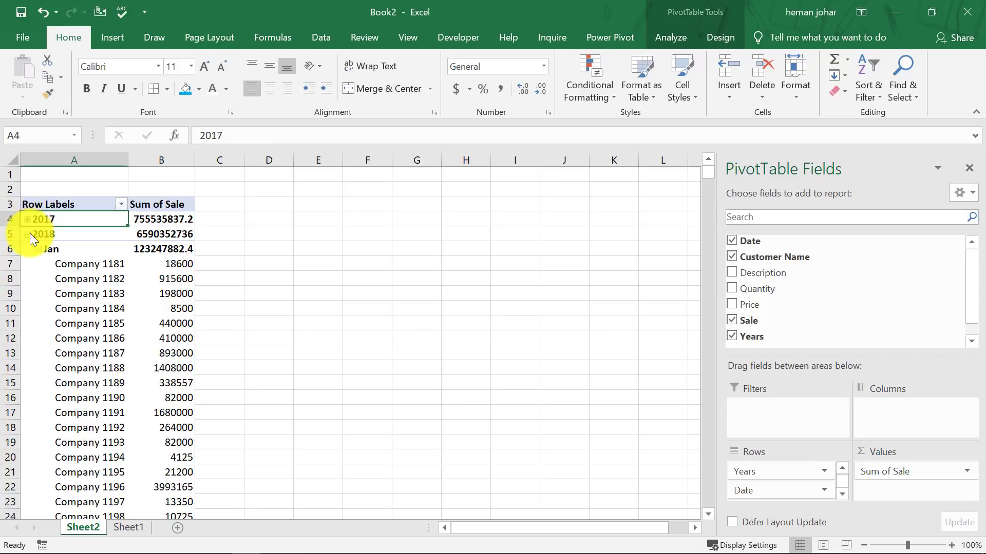
click(30, 233)
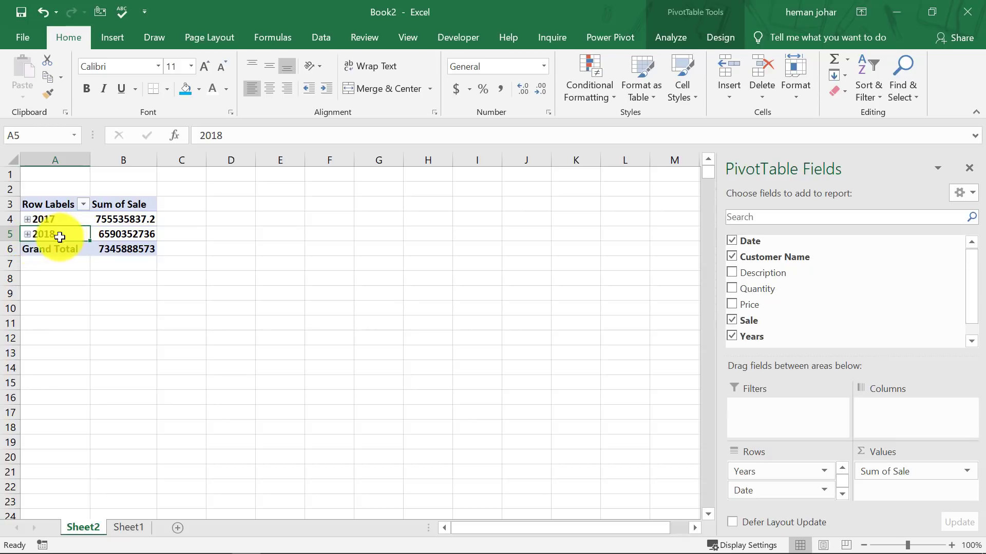
click(29, 234)
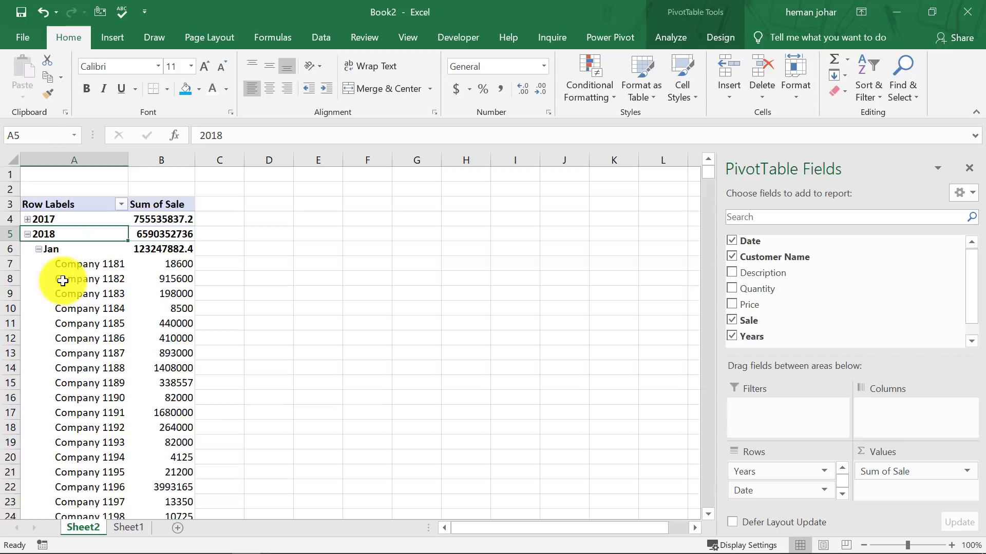
scroll(66, 280, down, 16)
scroll(72, 290, up, 16)
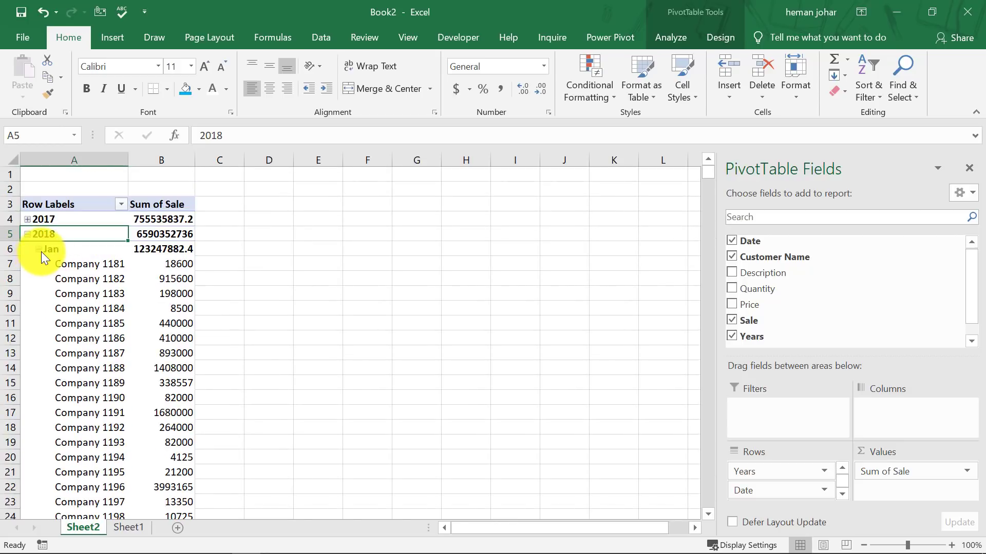
Step: Ungroup the month dates and regroup them by Years and Days
right_click(41, 251)
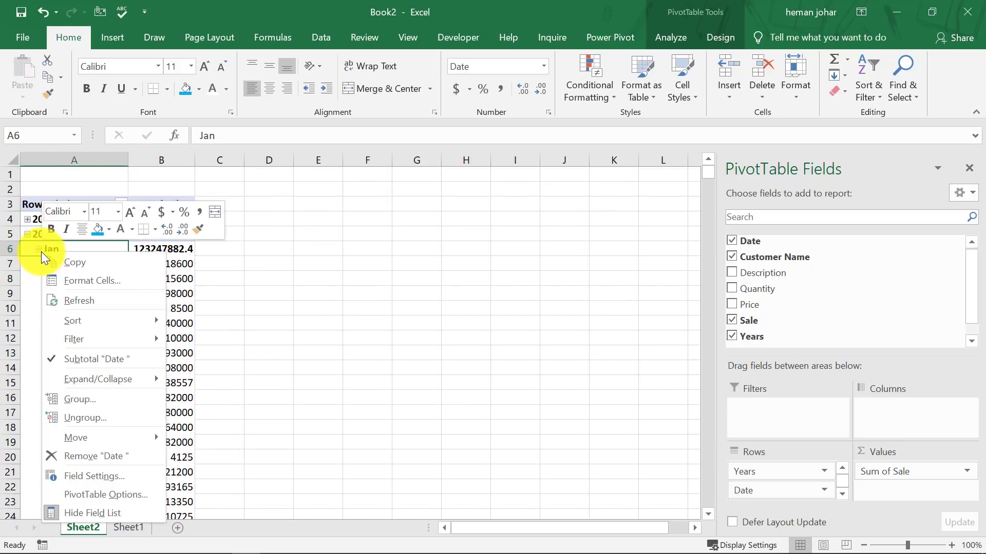
click(79, 417)
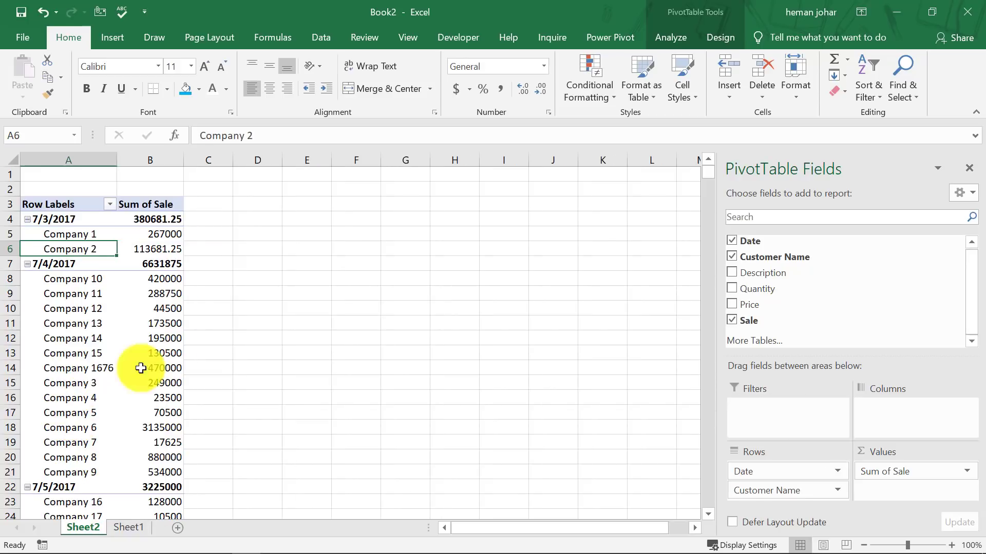
right_click(31, 219)
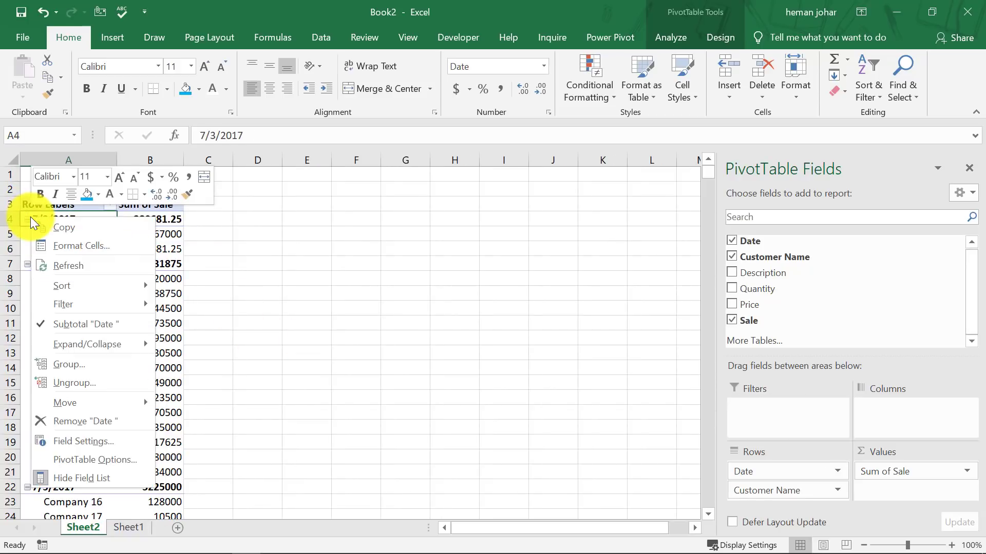
click(66, 363)
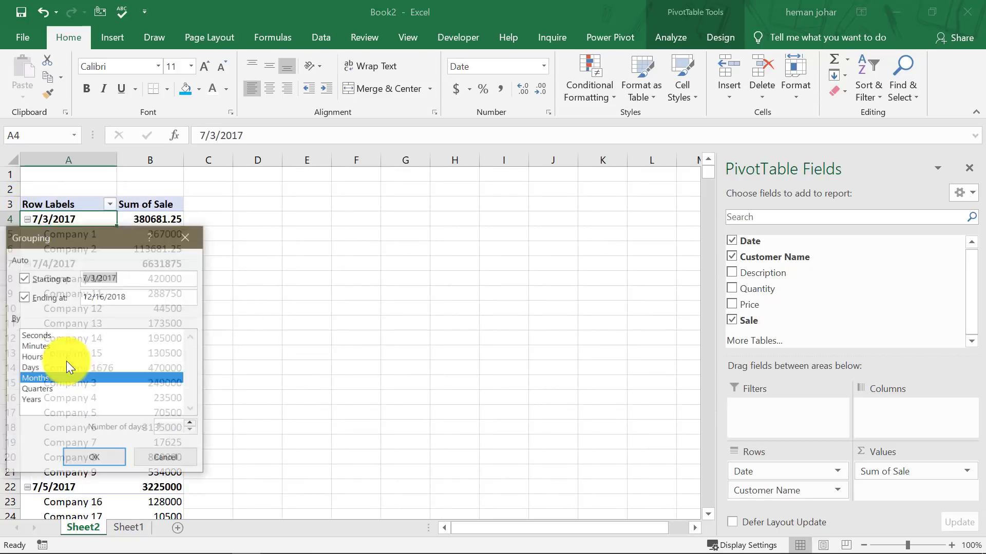
click(39, 392)
click(36, 397)
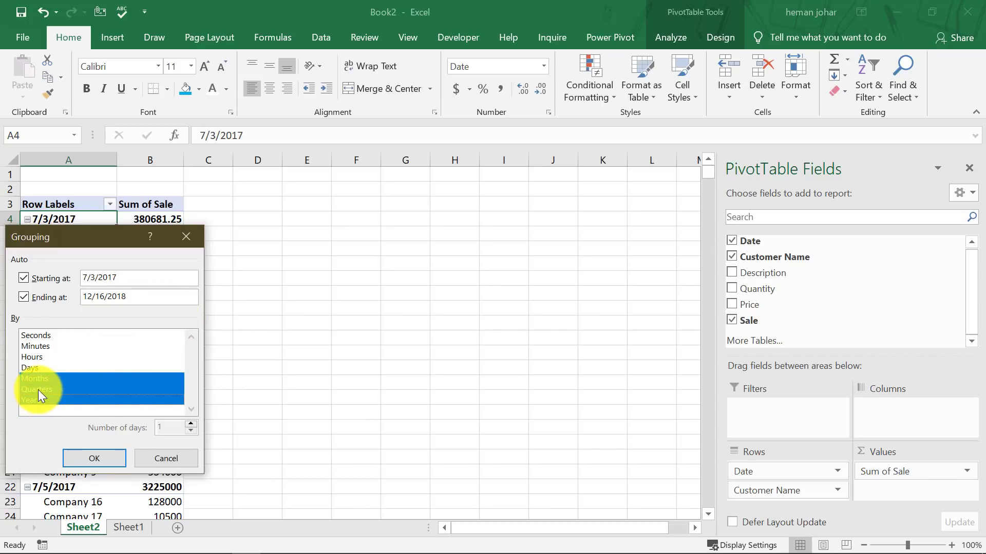
click(38, 390)
click(45, 378)
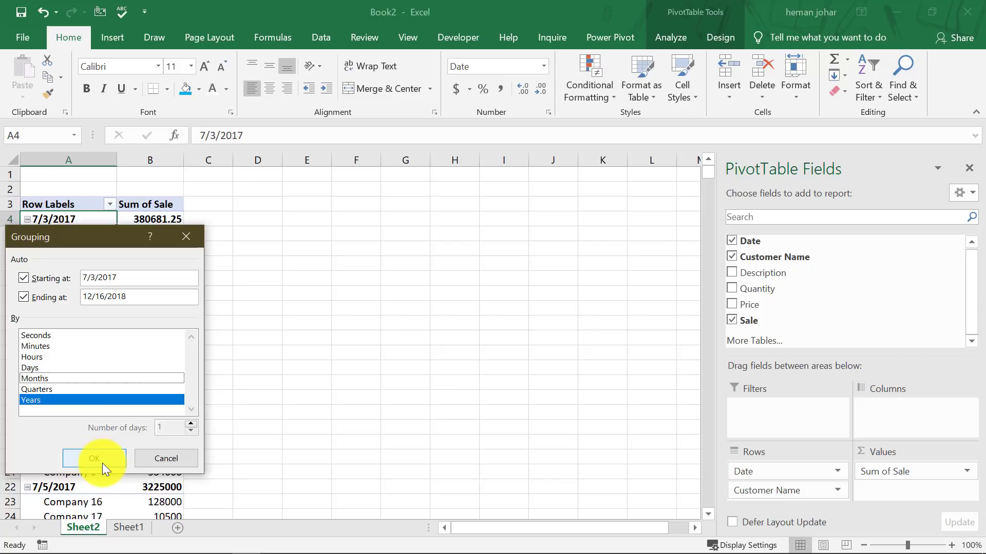
click(39, 367)
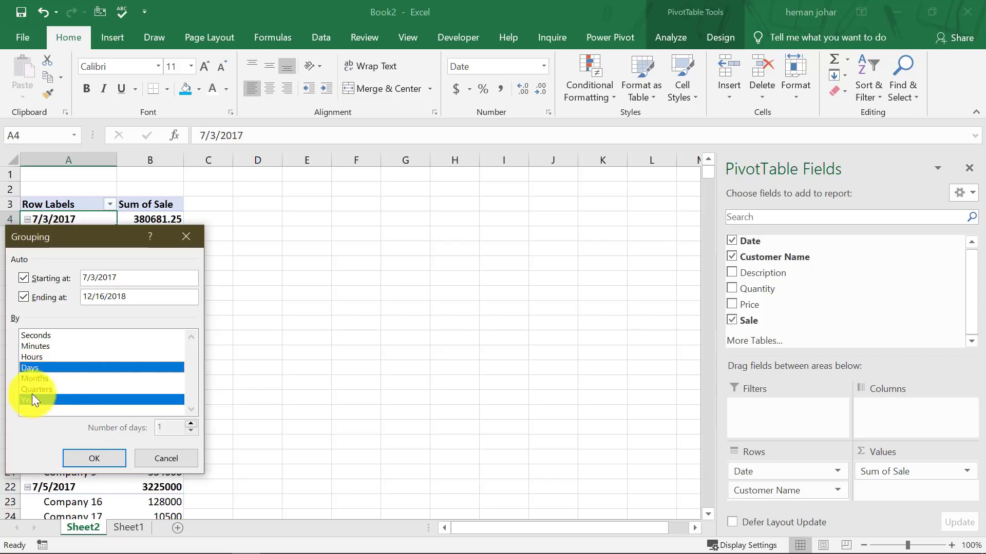
click(95, 457)
Step: Scroll through the pivot to review the day-level rows such as 3-Jul
click(277, 321)
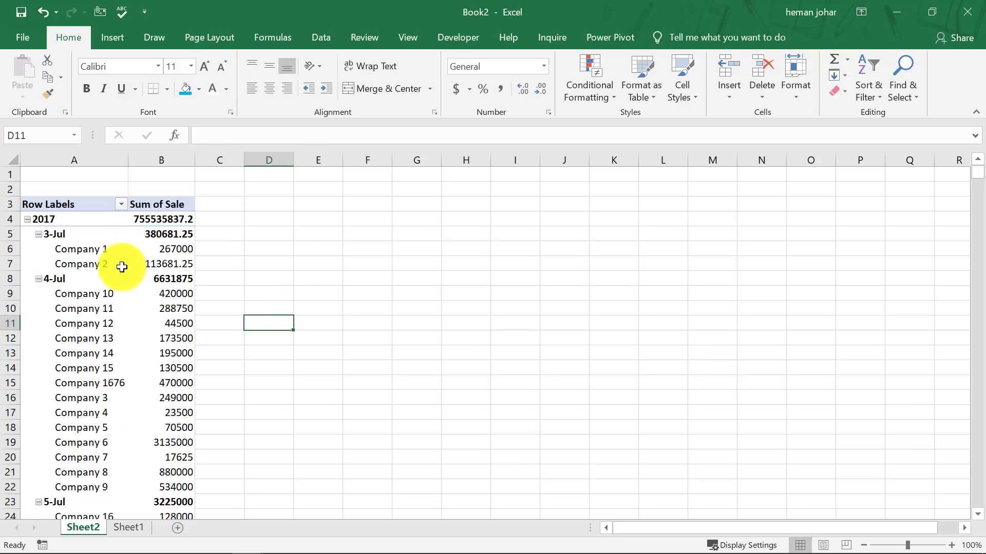
scroll(129, 267, down, 12)
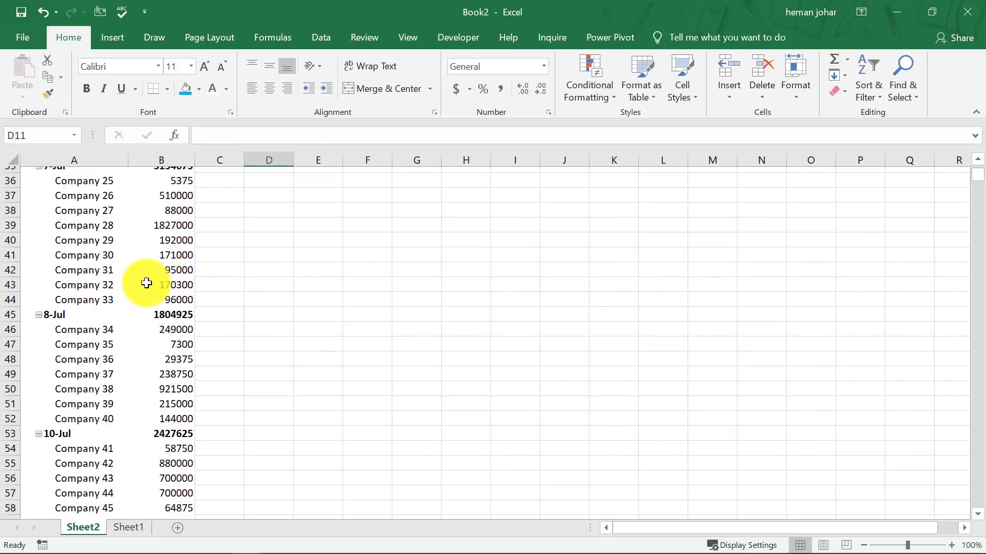
scroll(146, 284, up, 12)
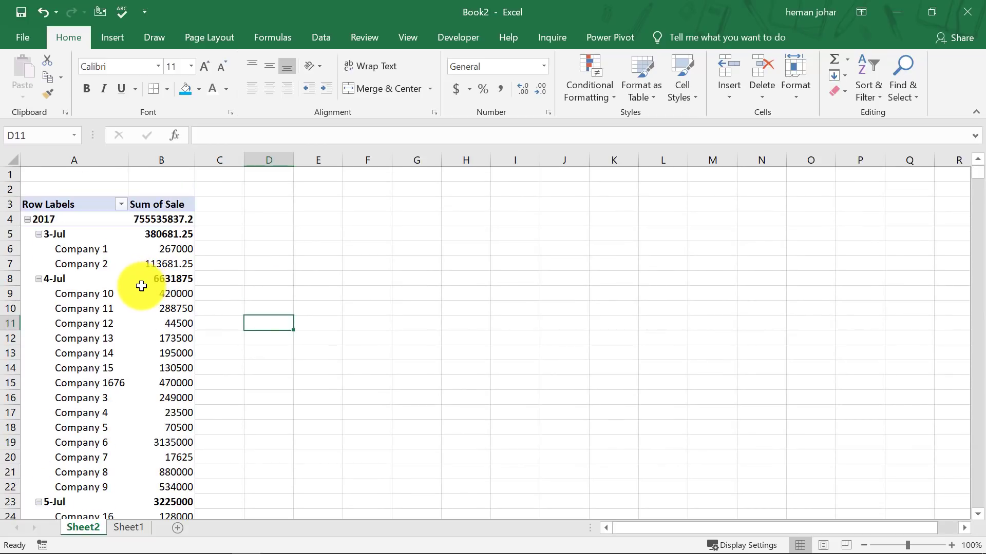
Step: Create PivotTable2 on a new sheet from the Sheet1 data, summing Quantity by product Description
click(130, 525)
click(228, 349)
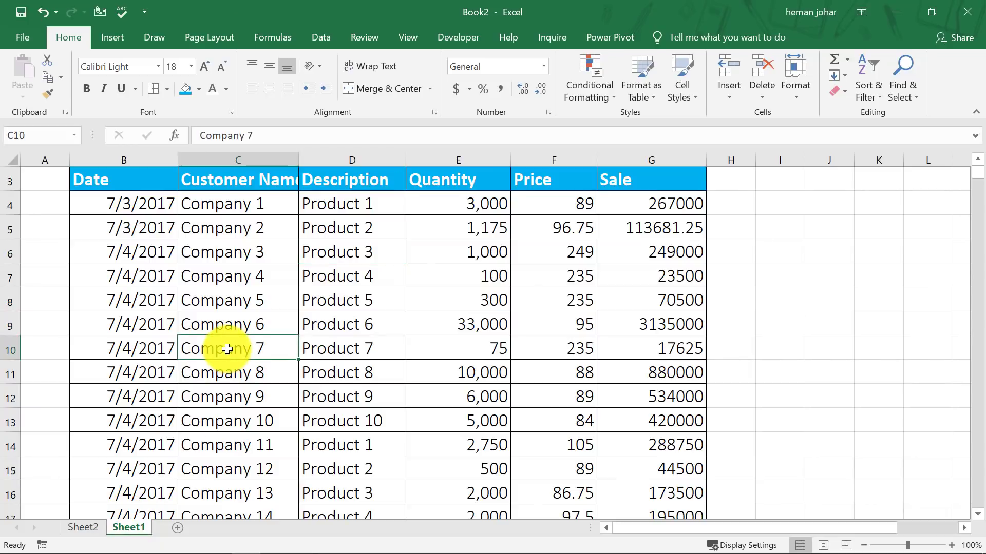
key(alt+n)
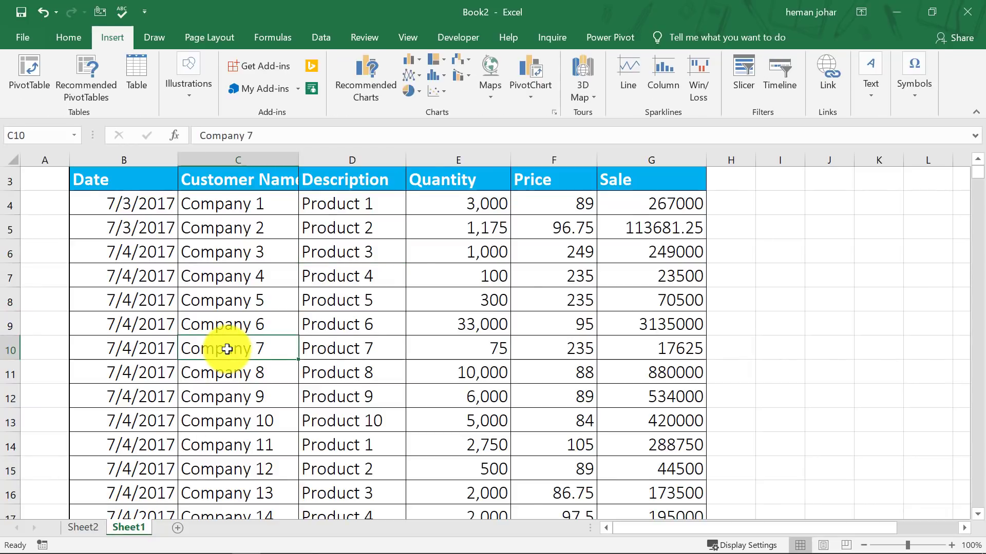
key(v)
key(Return)
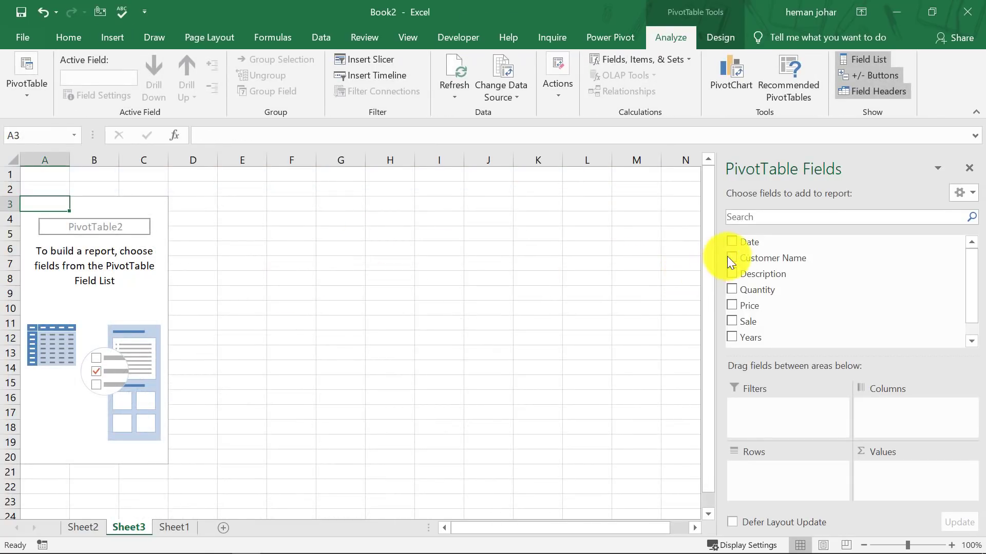
click(733, 274)
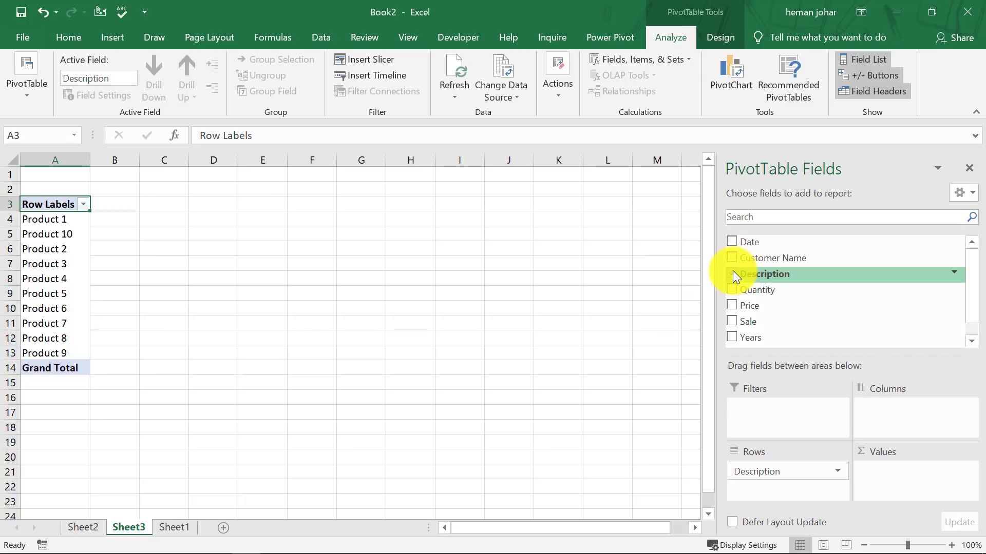
click(732, 289)
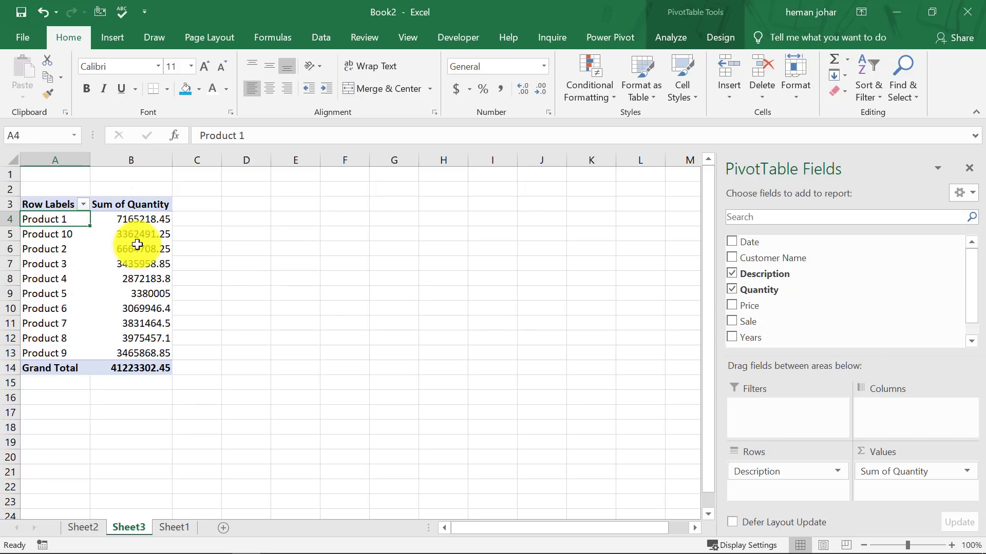
Step: Show Sum of Quantity as % of Grand Total, so Product 1 reads 17.38%
mouse_move(138, 239)
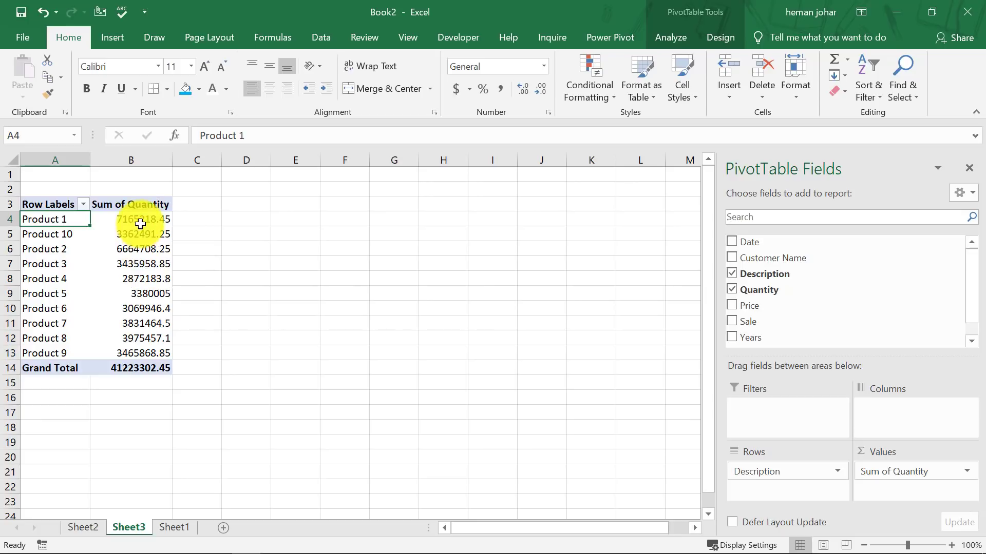
click(140, 215)
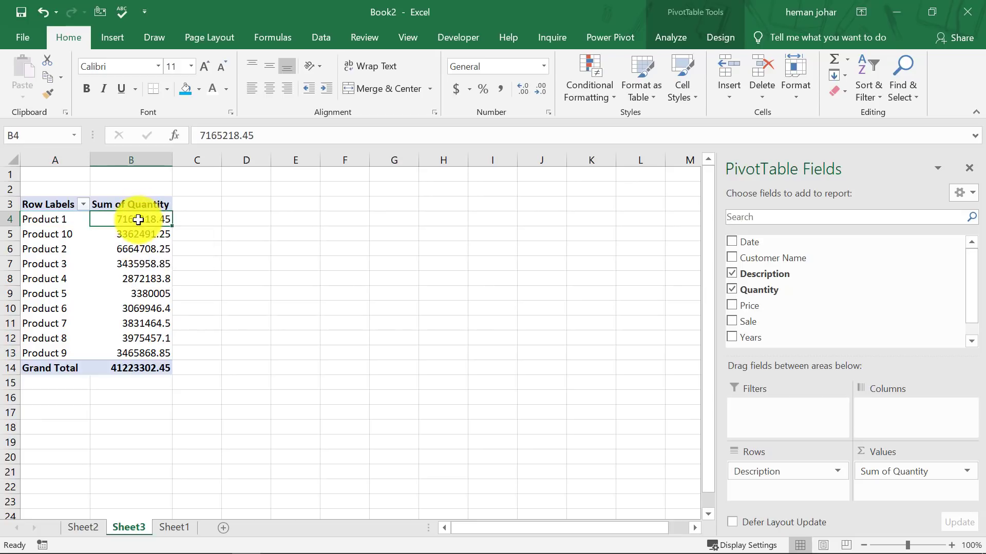
right_click(138, 220)
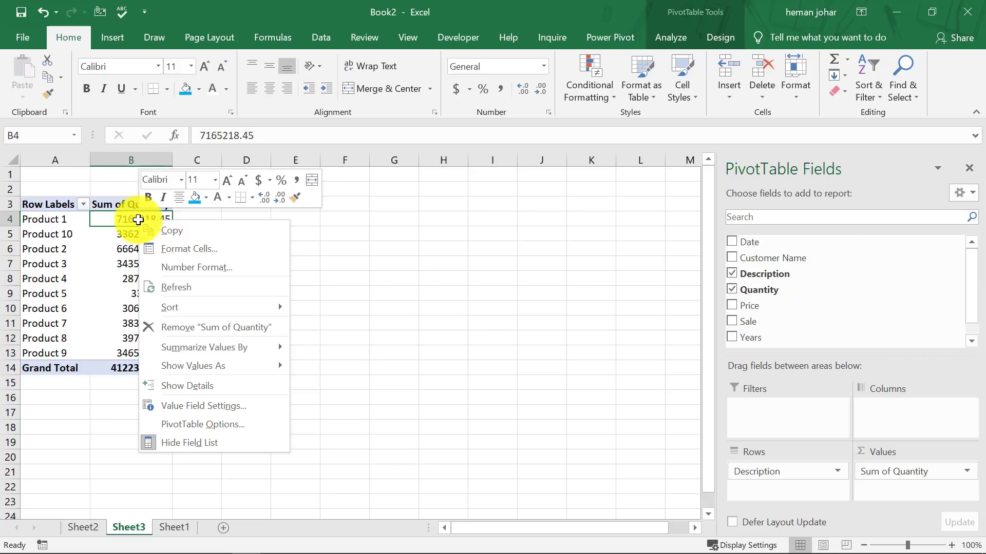
mouse_move(211, 366)
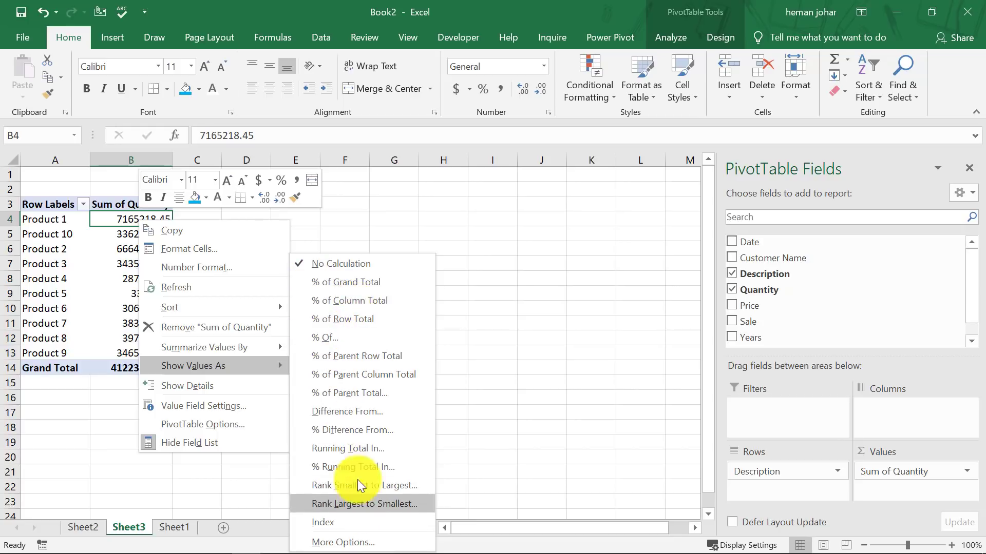
click(350, 282)
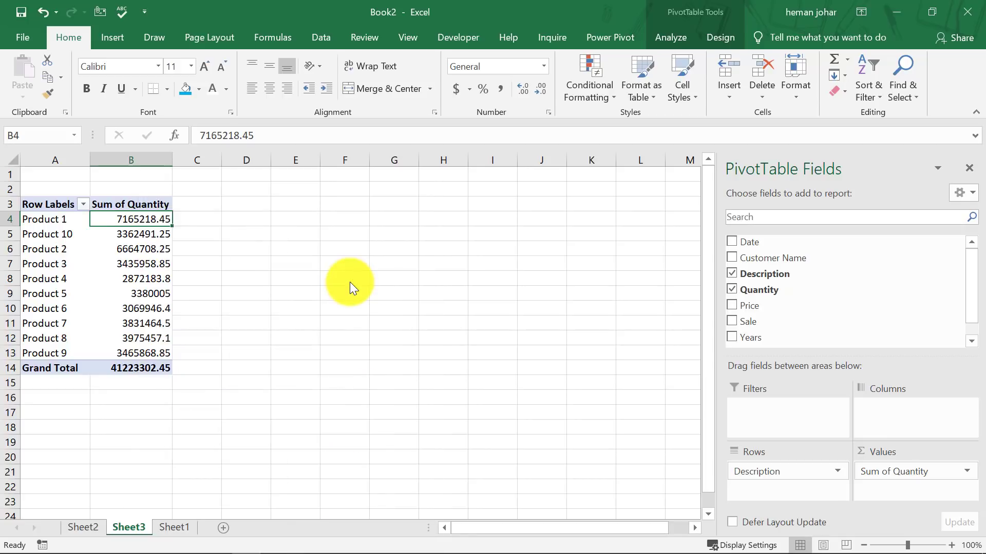
click(233, 254)
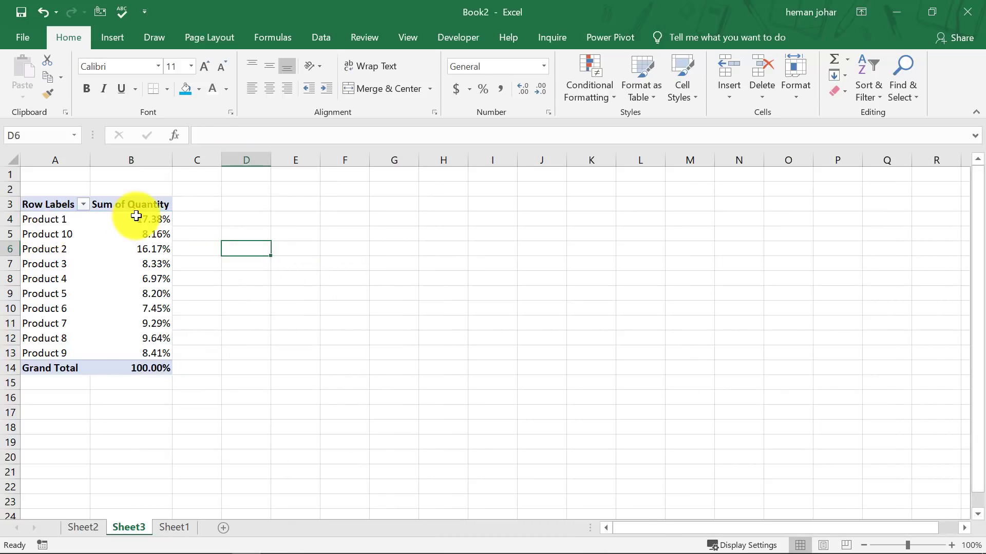
mouse_move(158, 228)
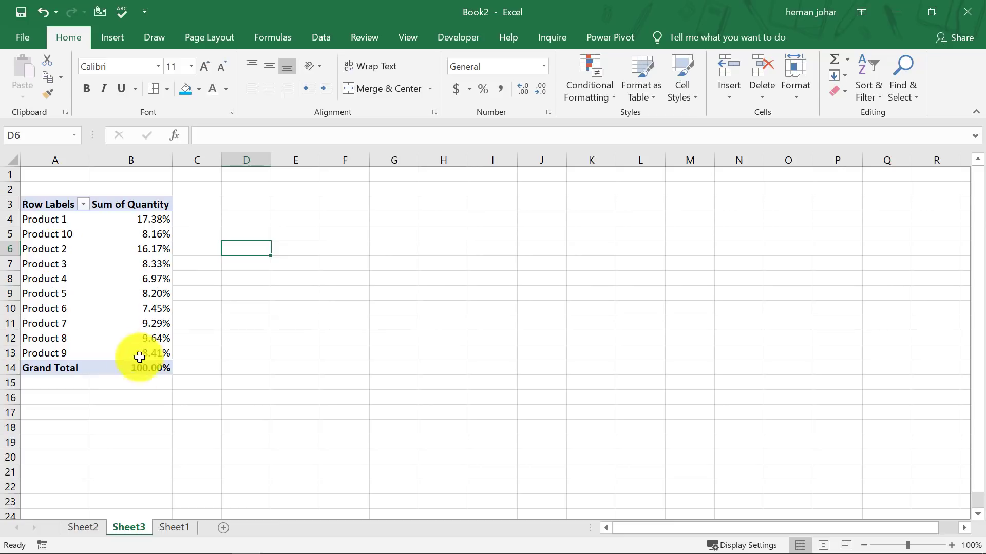
Step: Build a pivot on new Sheet4 with Description rows and Sum of Quantity values (alt+NVT)
click(173, 527)
click(274, 331)
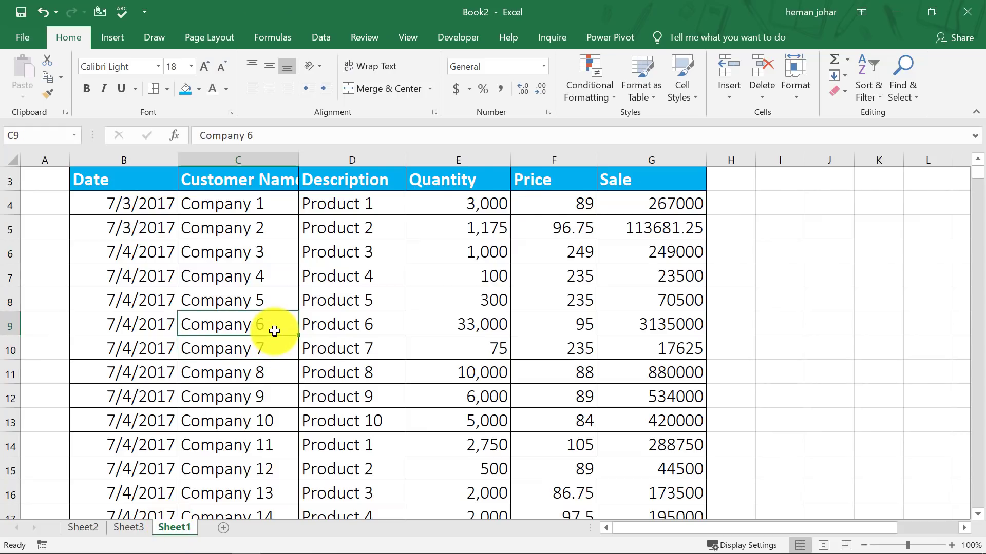
key(alt)
text(n)
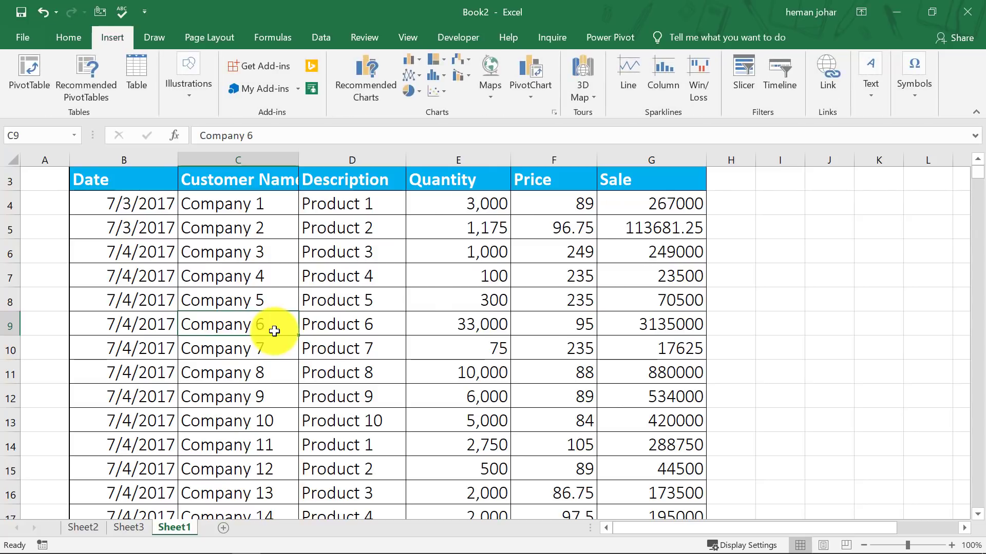
text(vt)
key(Return)
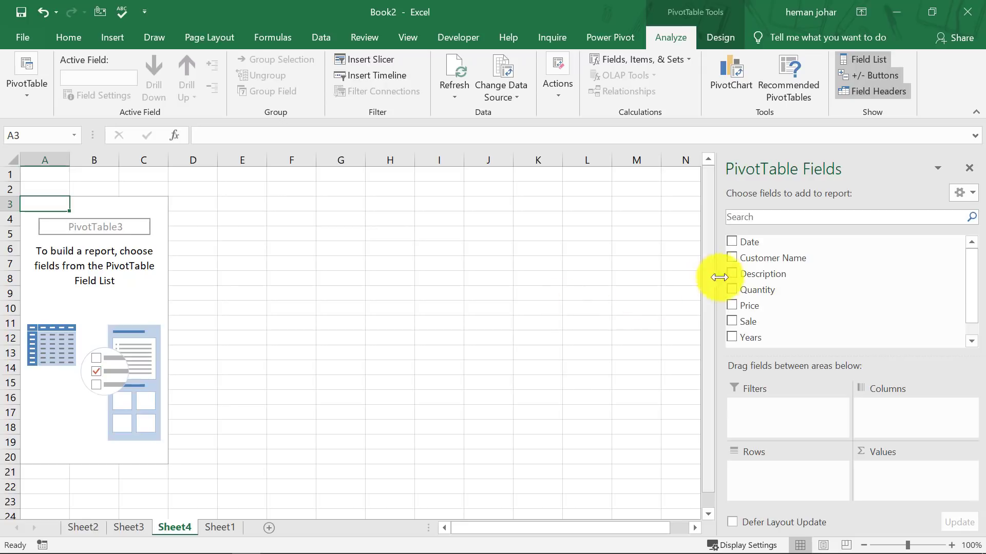
click(735, 254)
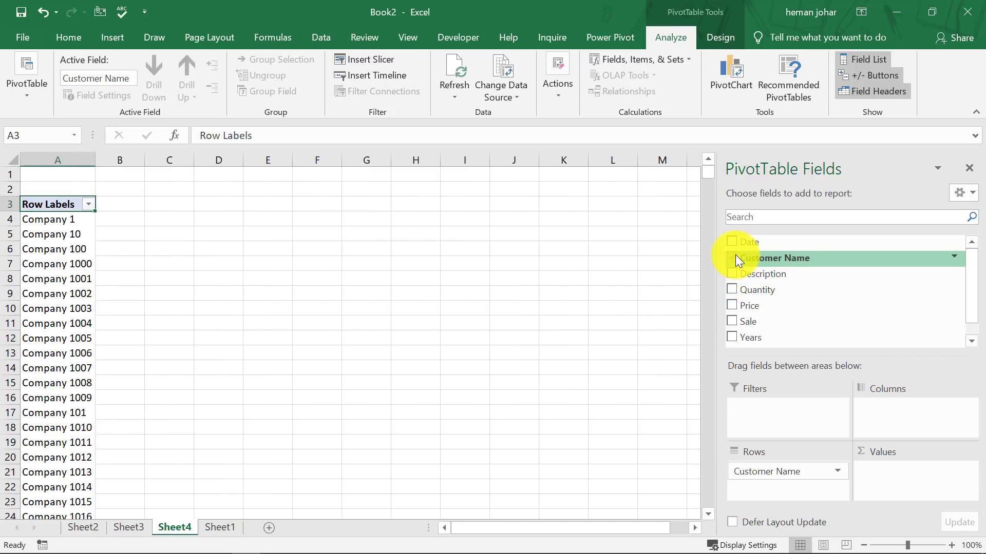
click(736, 254)
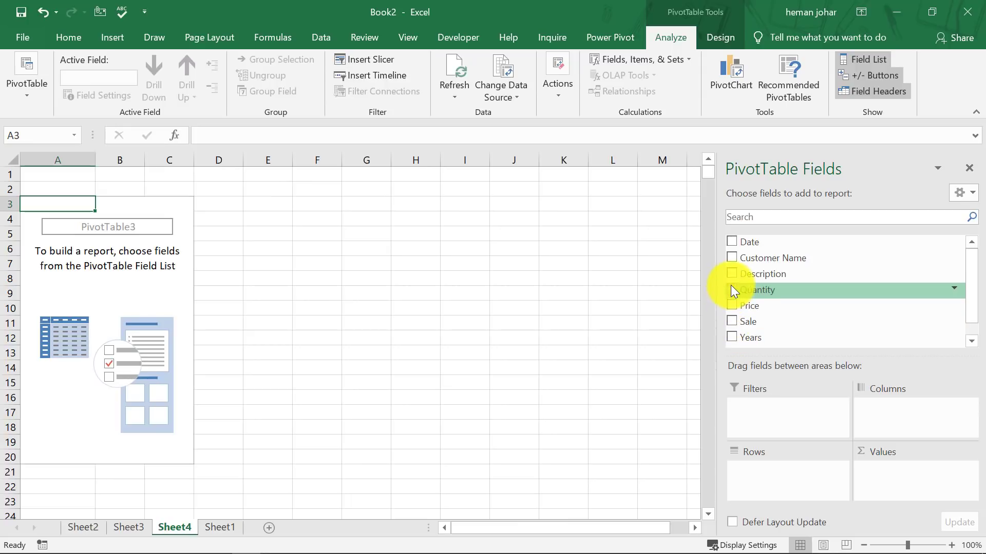
click(731, 275)
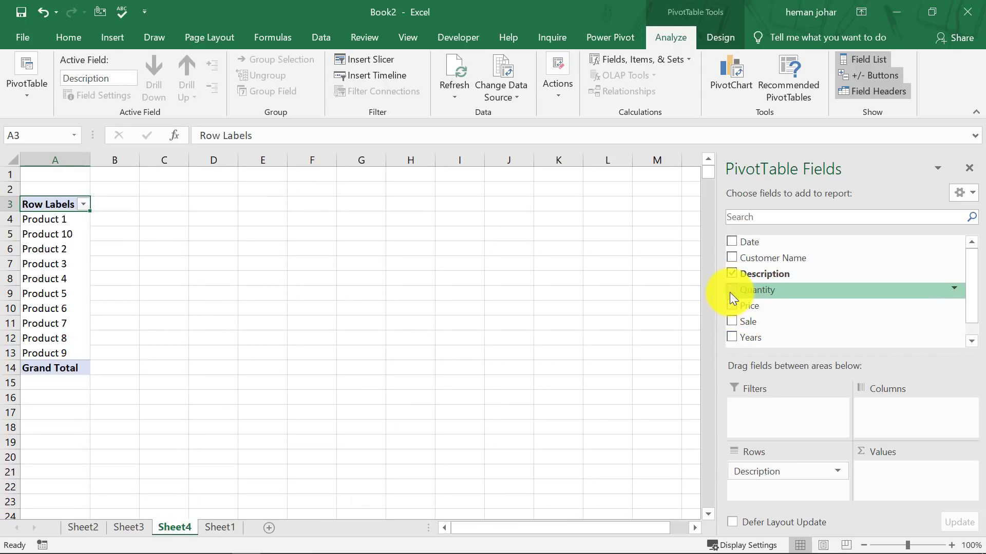
click(730, 291)
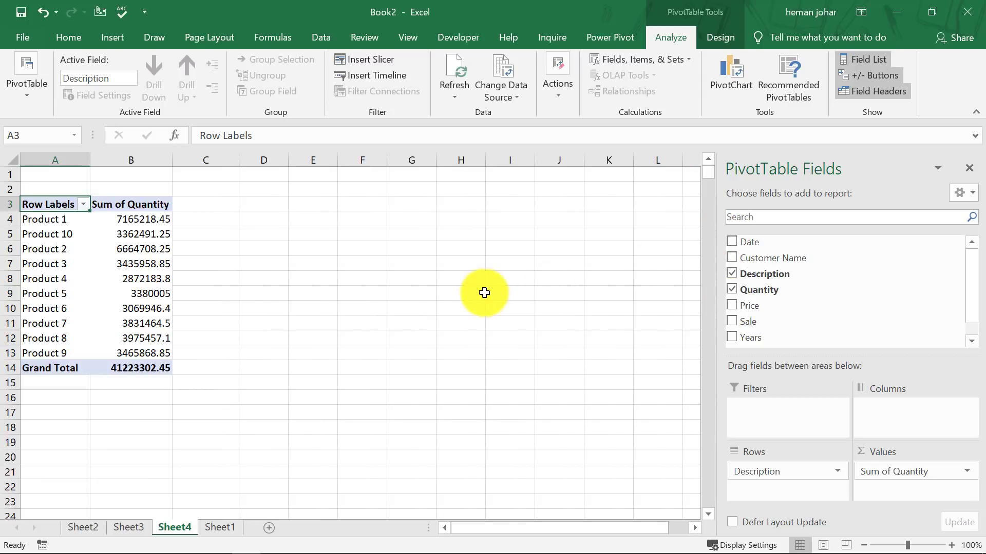
click(225, 206)
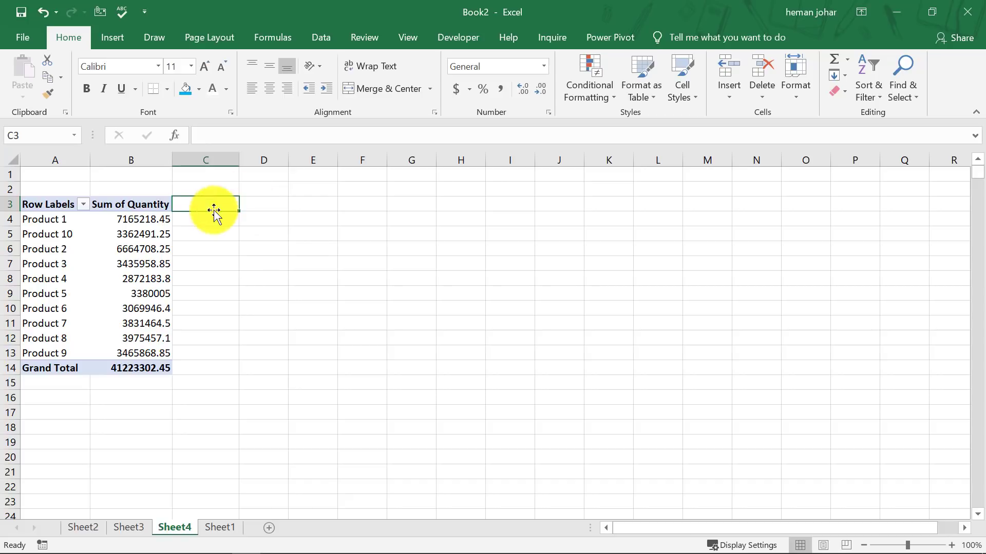
Step: Start a new calculated field in the pivot and name it 'returns'
click(163, 218)
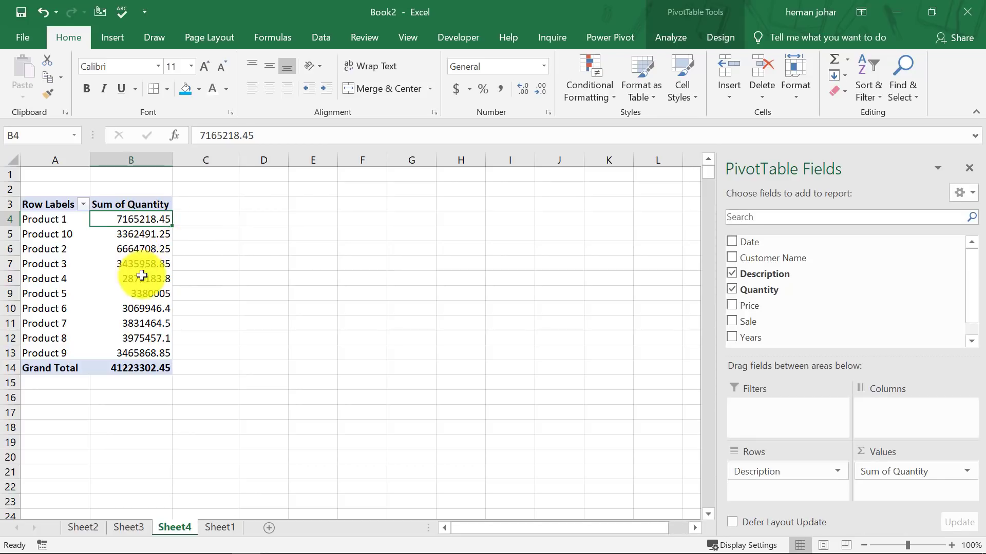
click(678, 38)
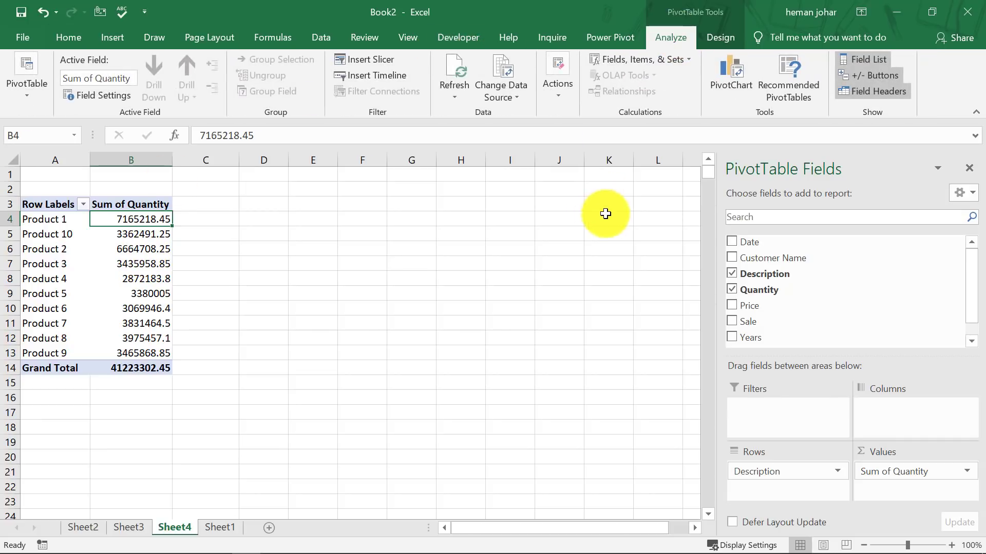
click(689, 57)
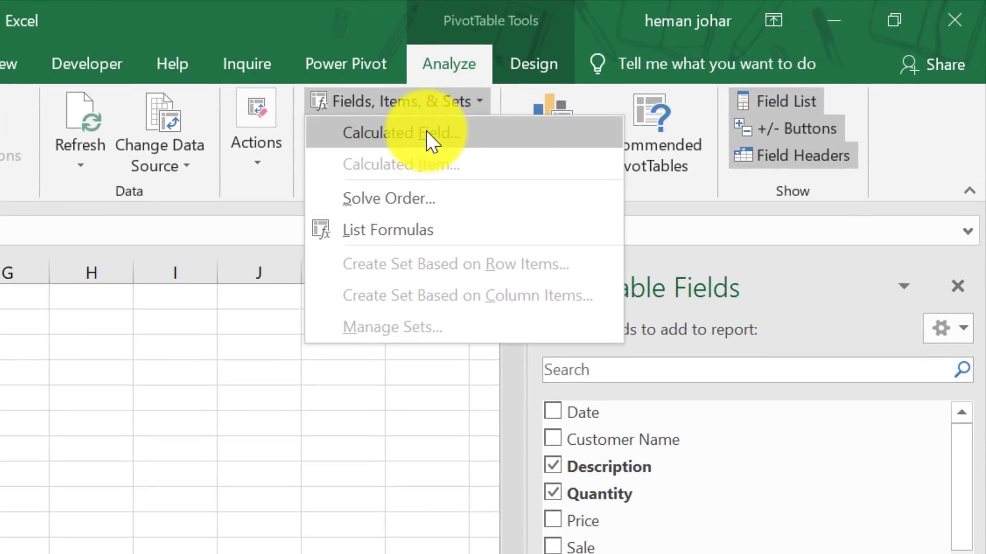
click(426, 133)
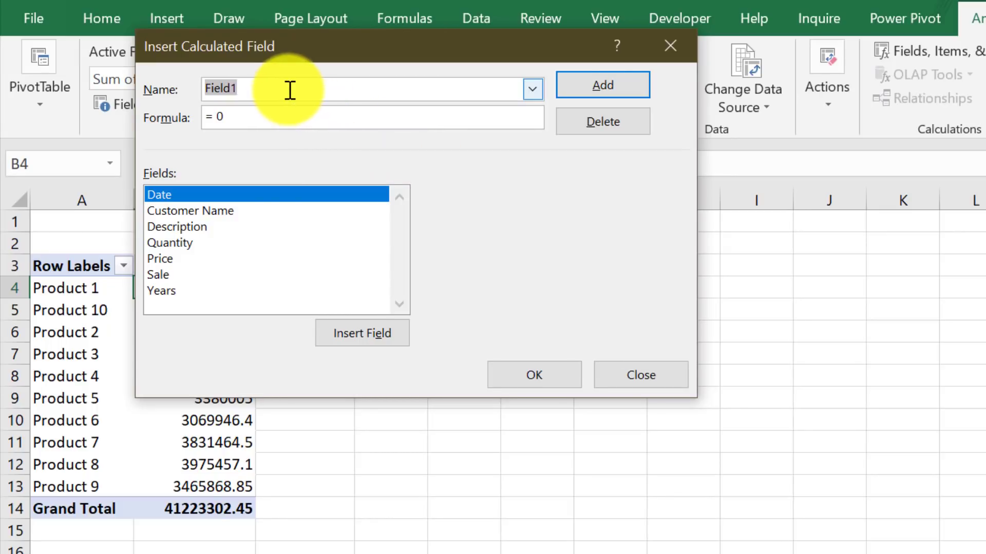
text(return )
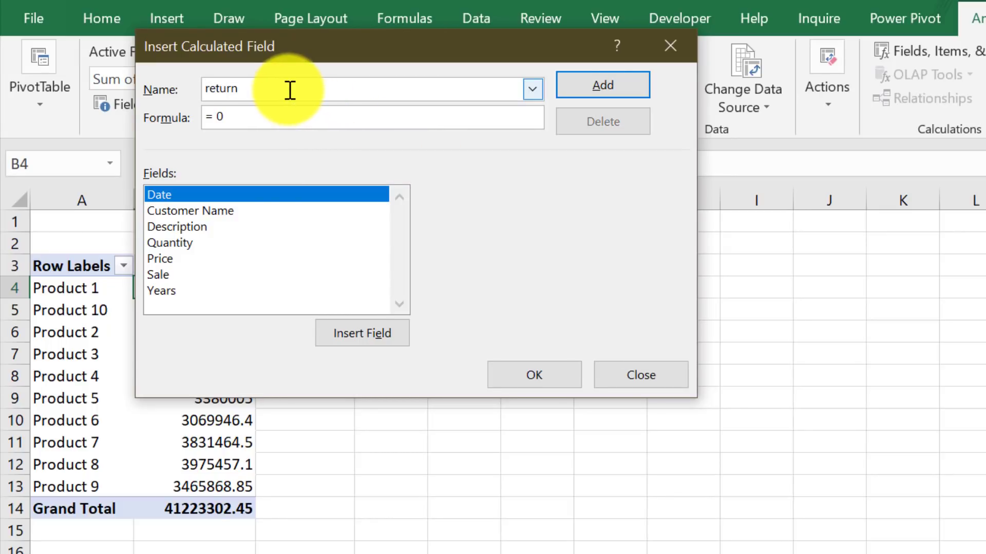
text(s)
key(Tab)
Step: Set the returns formula to =Quantity*2% and add it beside Sum of Quantity
click(290, 121)
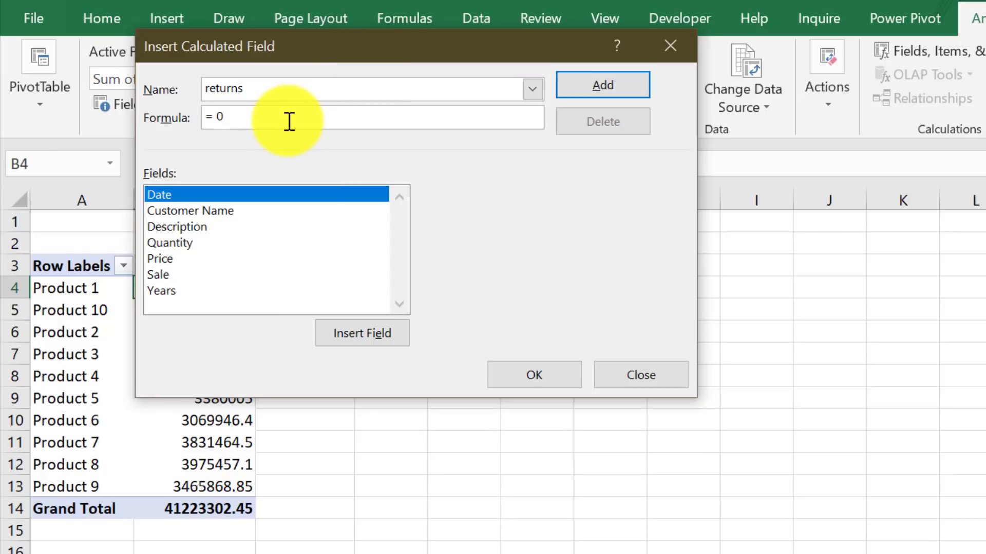
key(BackSpace)
click(184, 245)
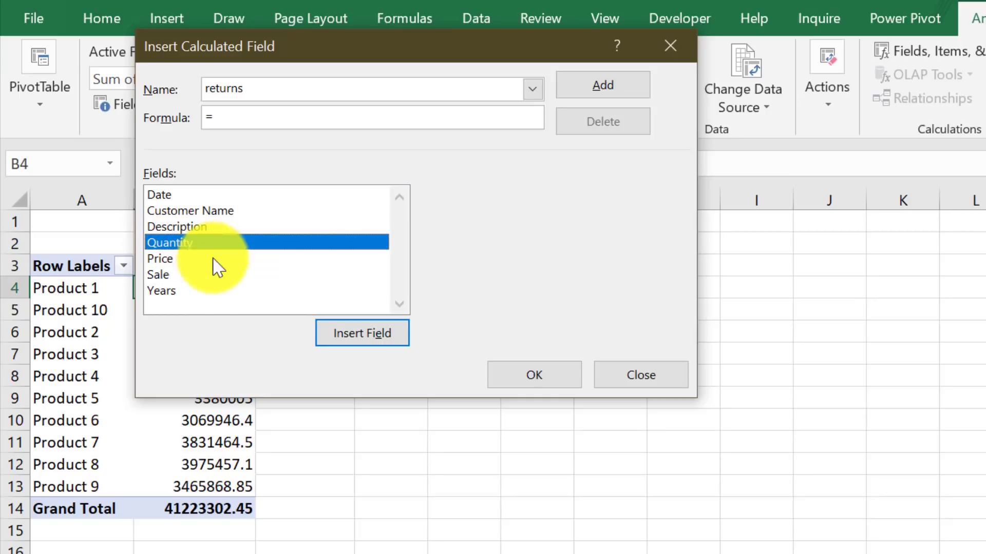
click(353, 340)
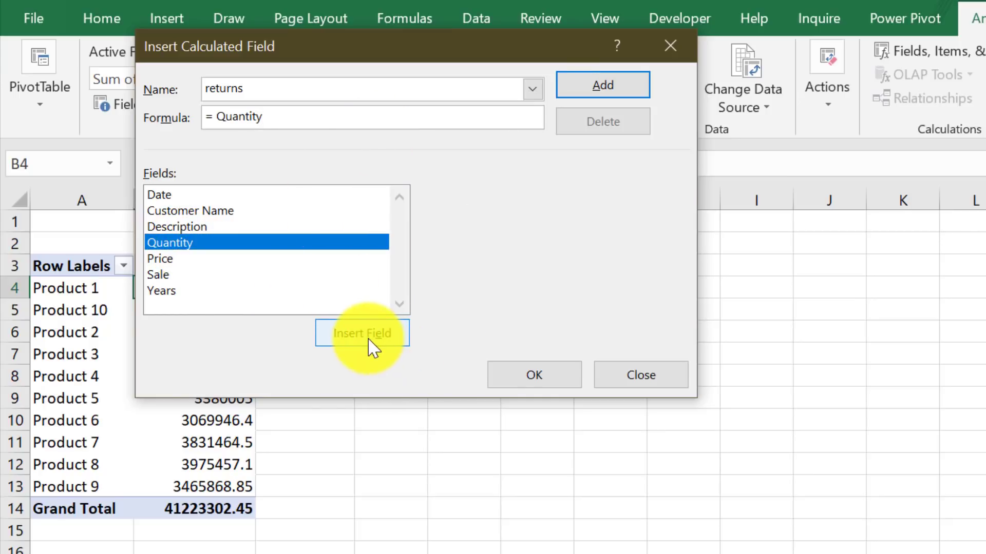
text(*2%)
click(548, 380)
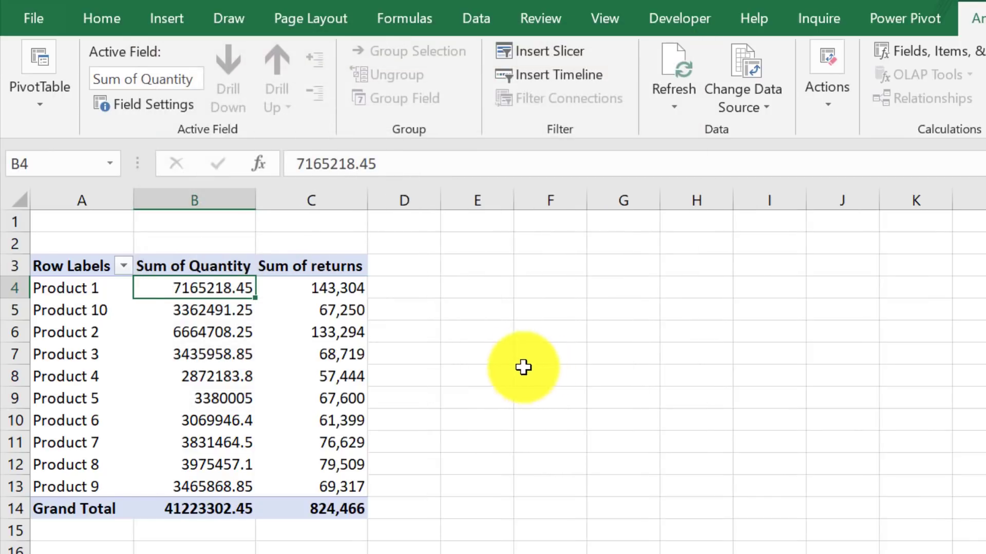
click(334, 288)
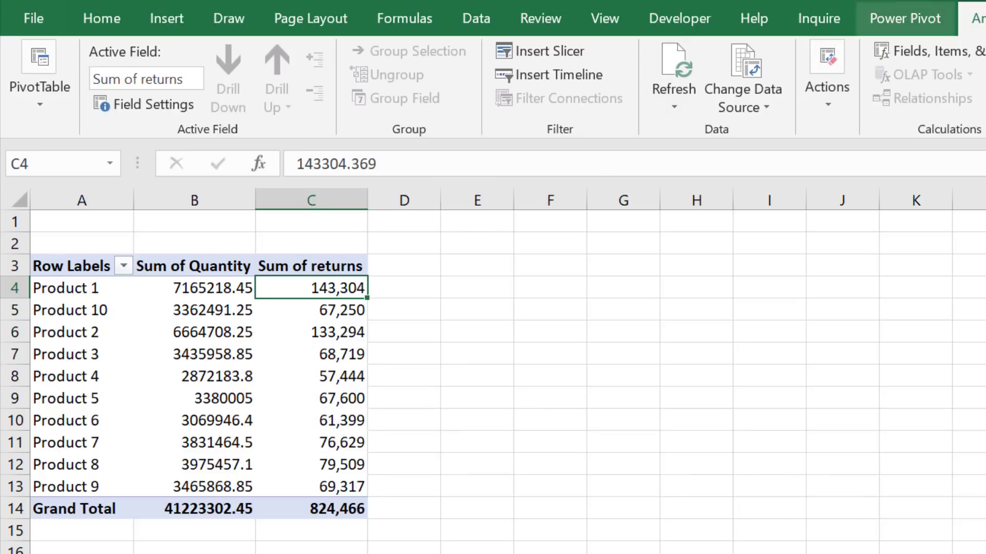
Step: Apply the light pink PivotTable style, giving shaded header and Grand Total rows
click(983, 19)
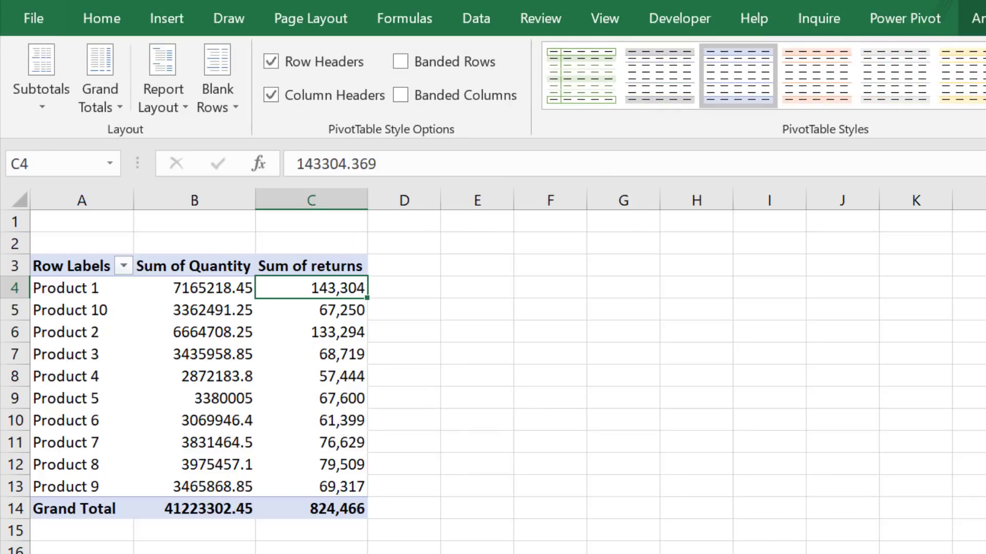
scroll(765, 76, down, 1)
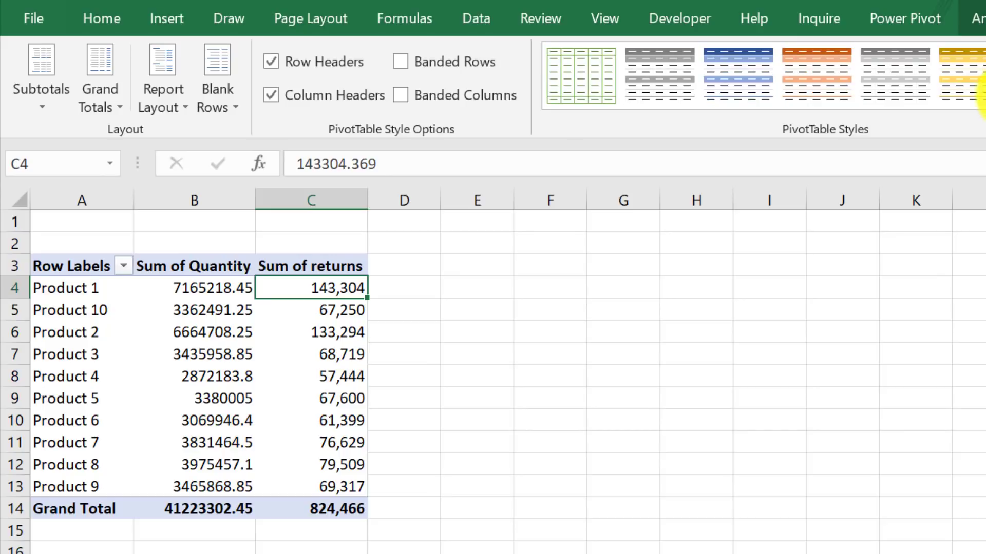
scroll(633, 61, up, 1)
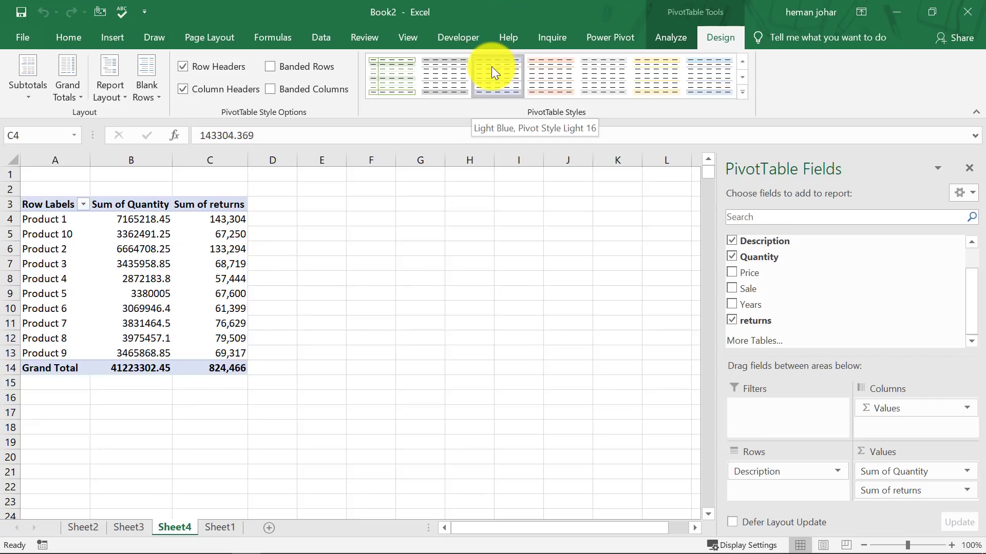
click(551, 77)
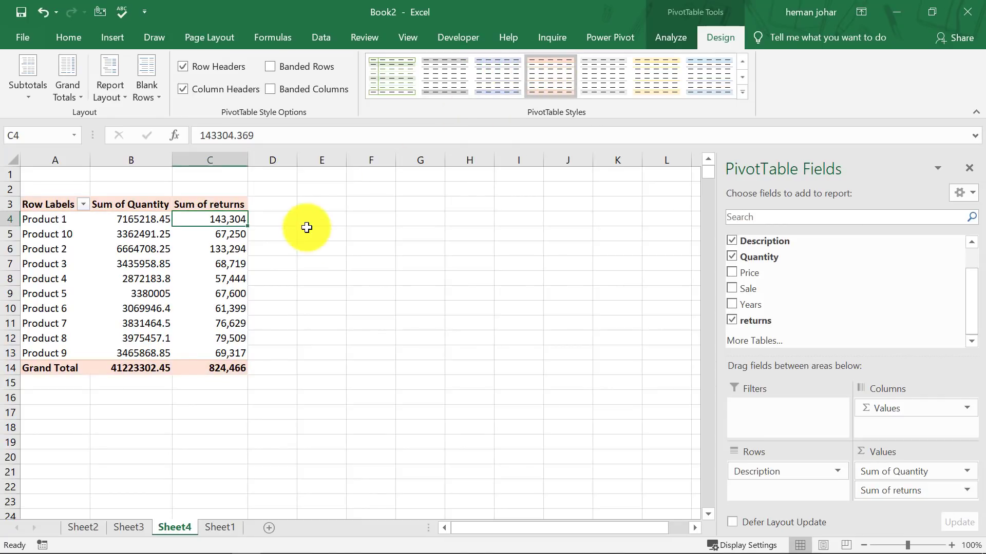
Step: Add Blue gradient-fill data bars to the Sum of returns values in C4:C13
click(69, 37)
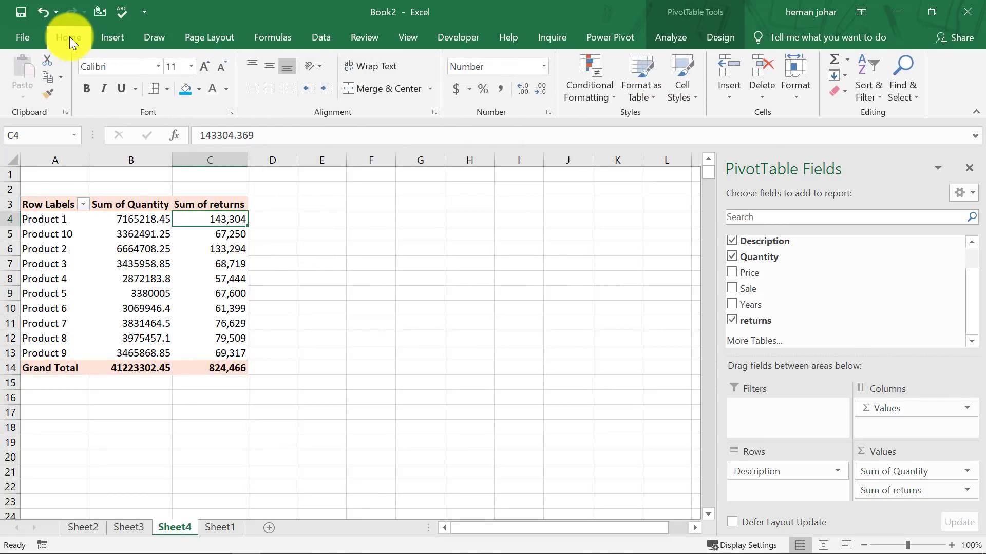
click(609, 97)
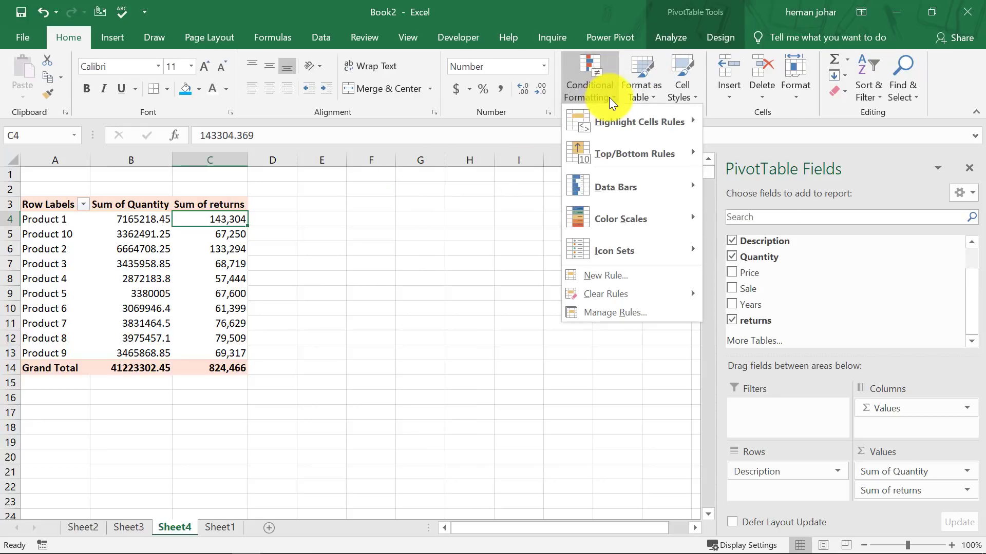
click(136, 218)
drag(227, 213, 243, 349)
click(597, 91)
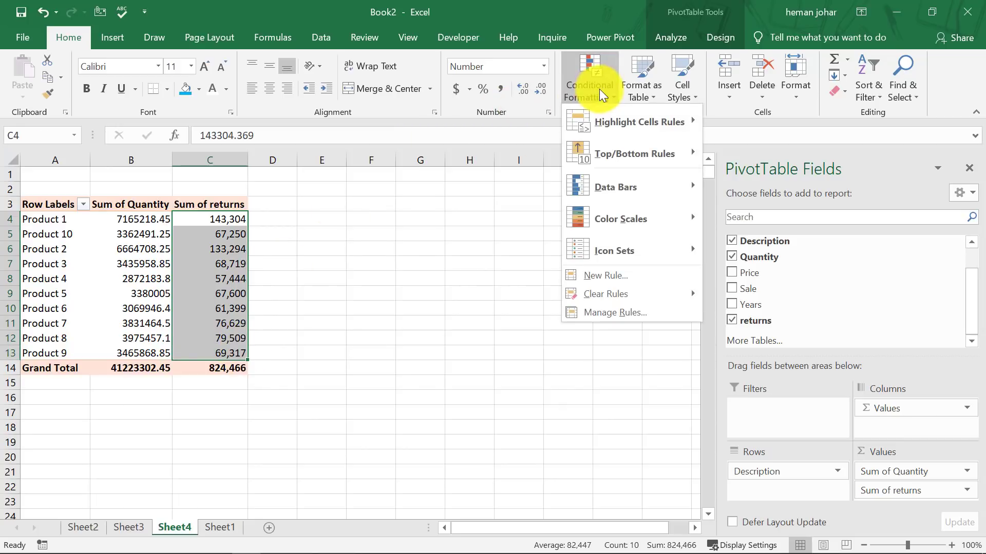
mouse_move(613, 189)
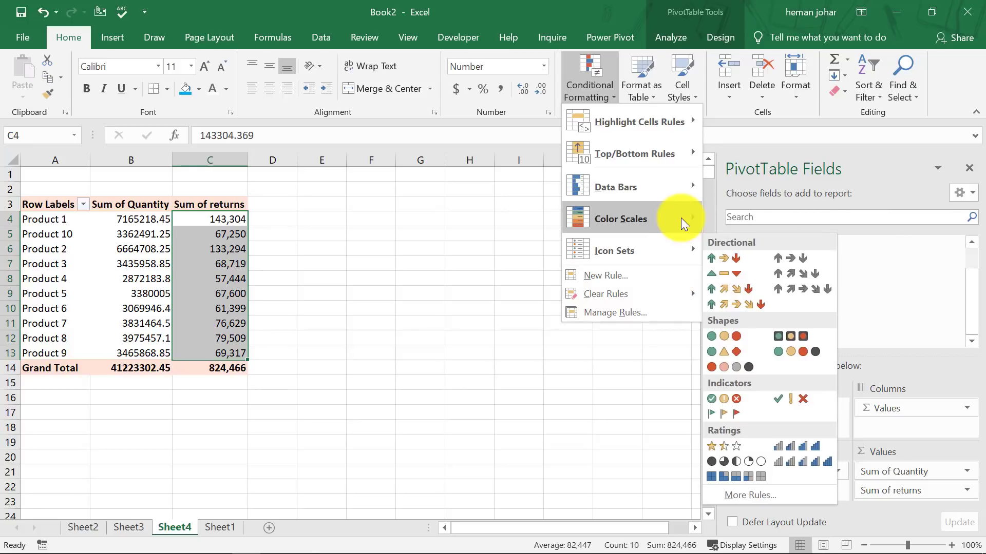
mouse_move(680, 217)
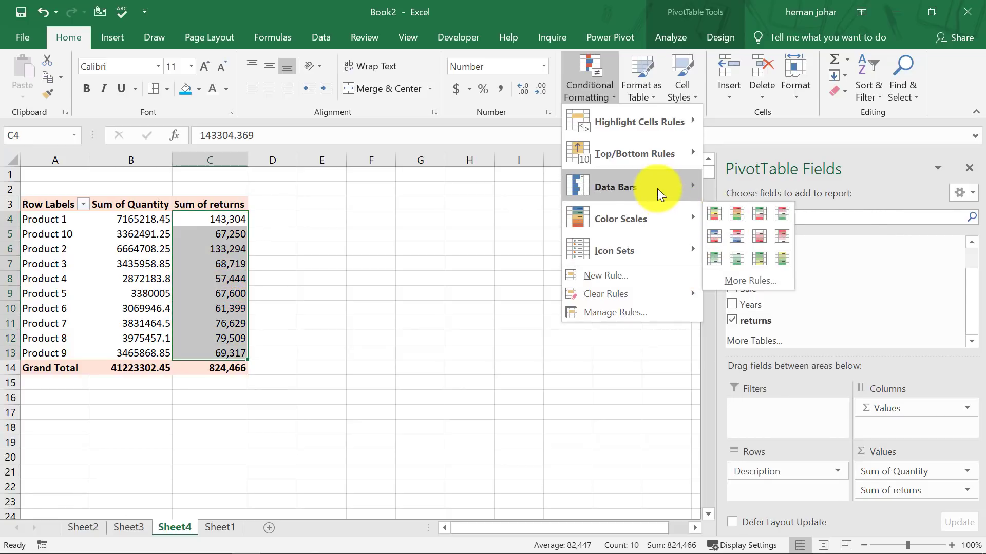
mouse_move(637, 119)
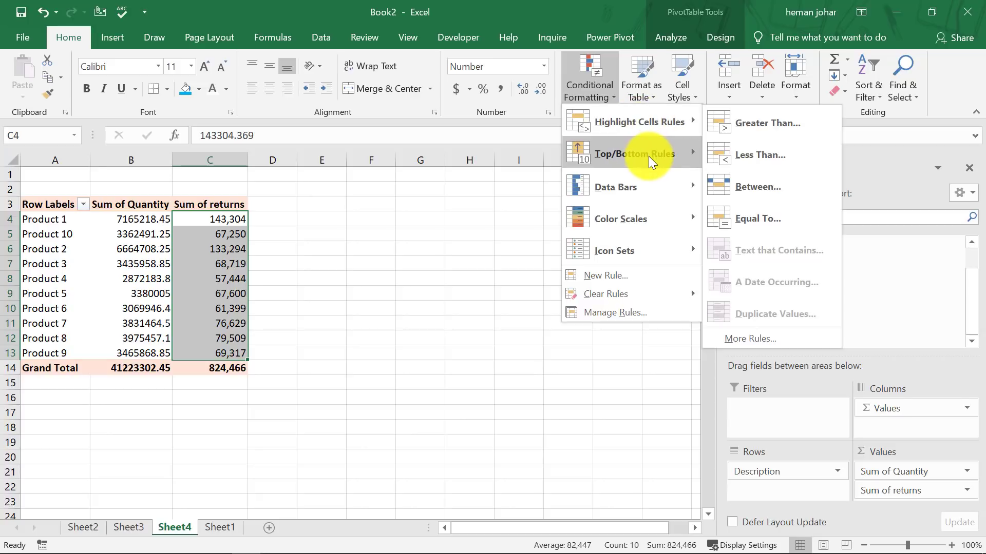
mouse_move(649, 156)
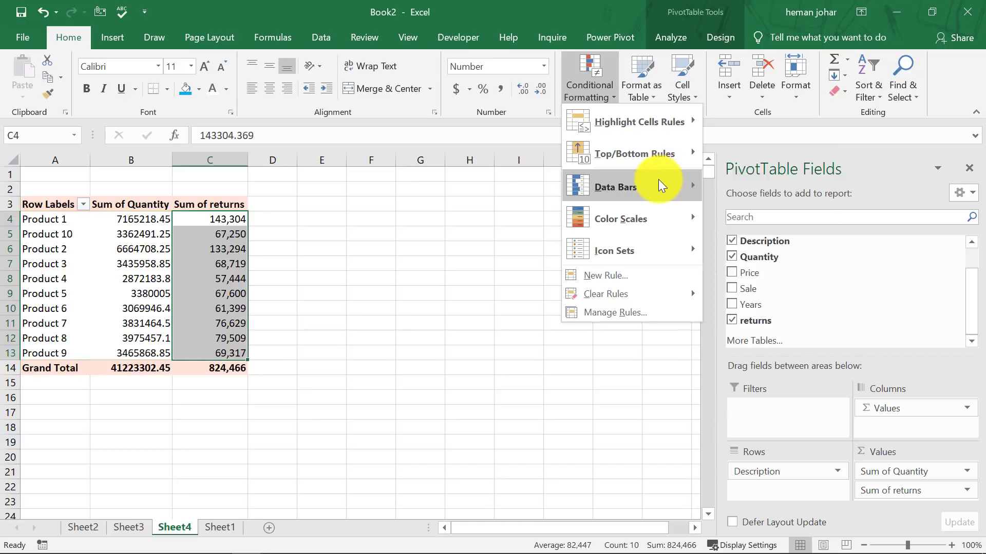
mouse_move(669, 184)
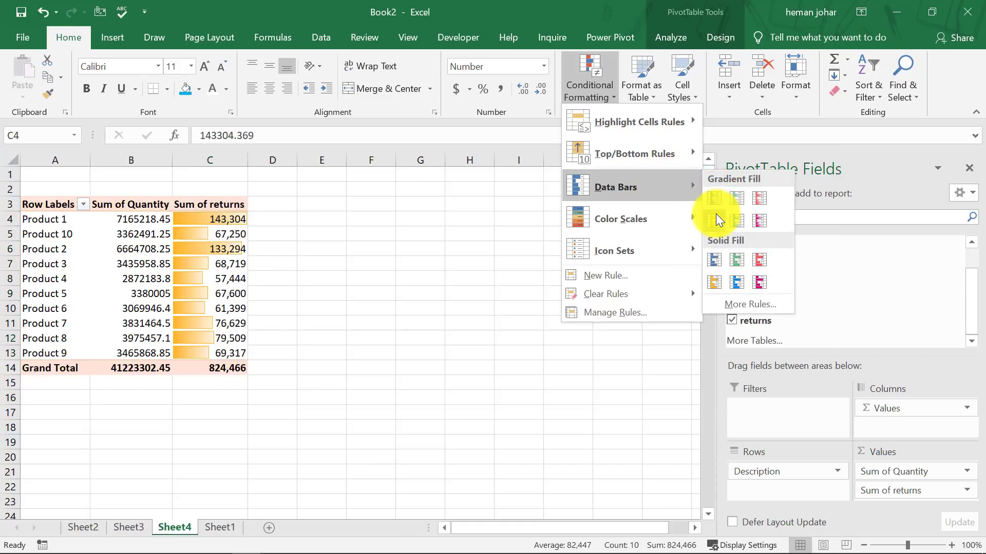
click(714, 198)
click(461, 244)
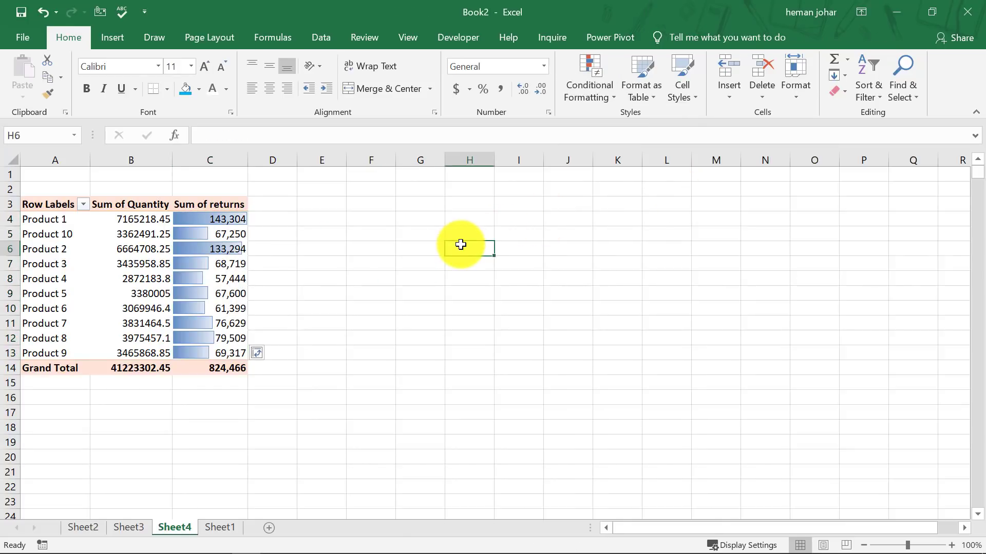